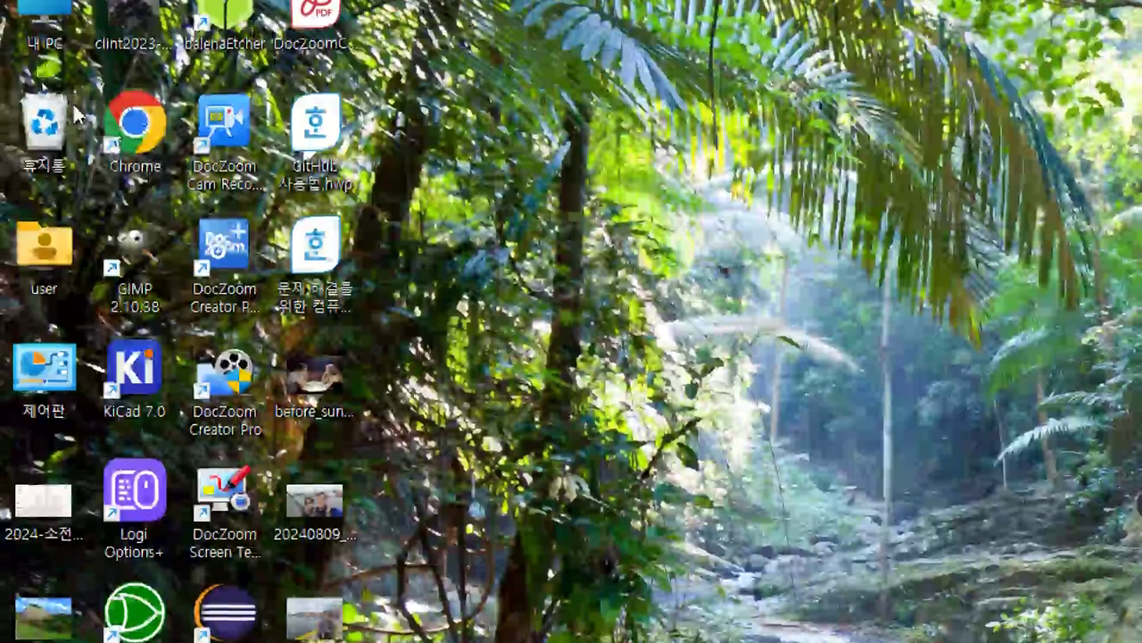
# Open Chrome and reposition its window on the desktop
pyautogui.click(152, 132)
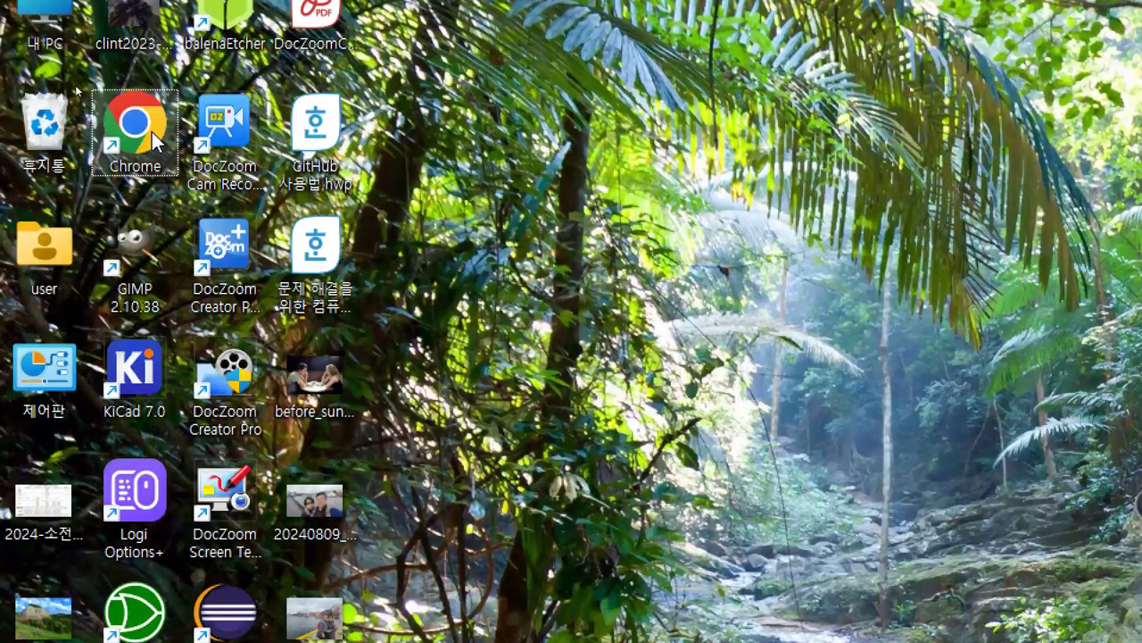
pyautogui.doubleClick(152, 132)
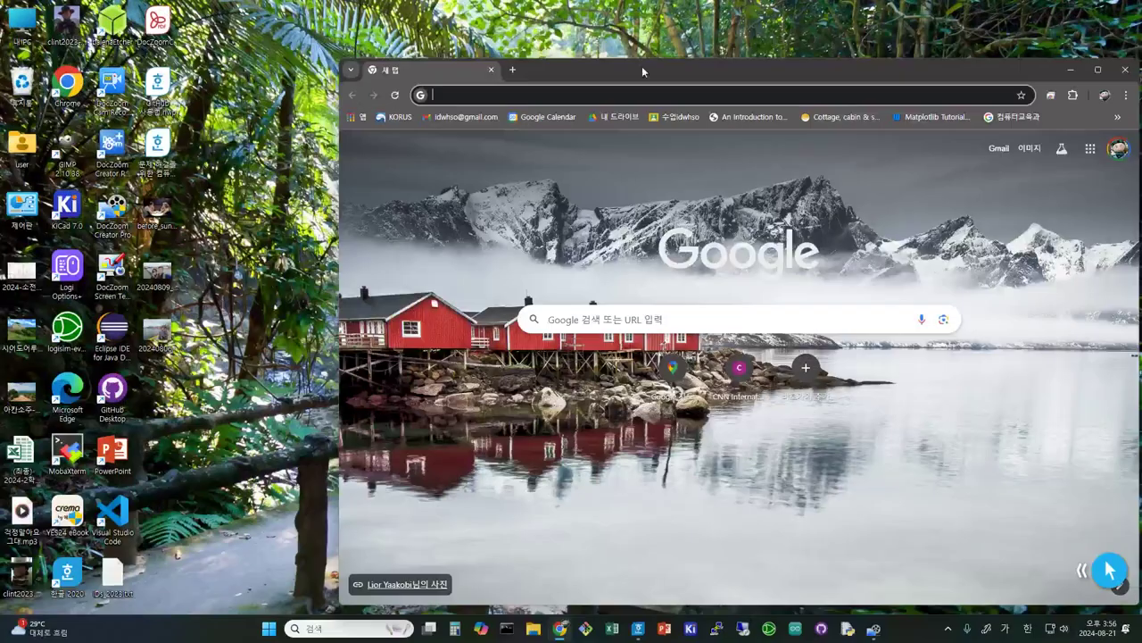
pyautogui.moveTo(642, 66); pyautogui.dragTo(588, 50)
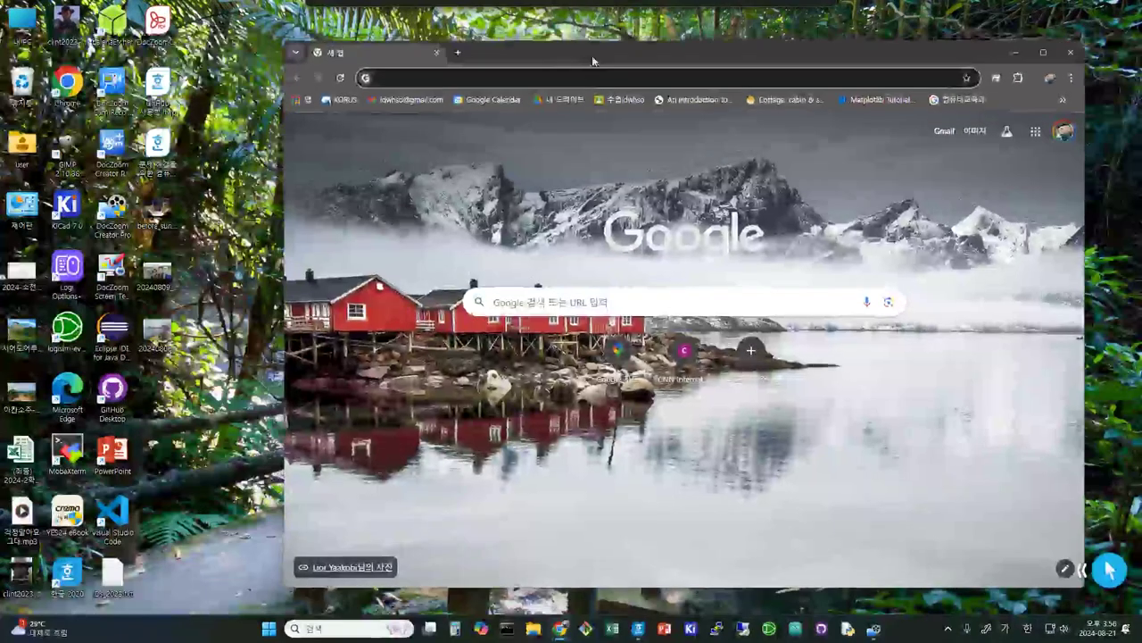
pyautogui.moveTo(297, 144); pyautogui.dragTo(389, 143)
# Go to the python.org website
pyautogui.click(542, 84)
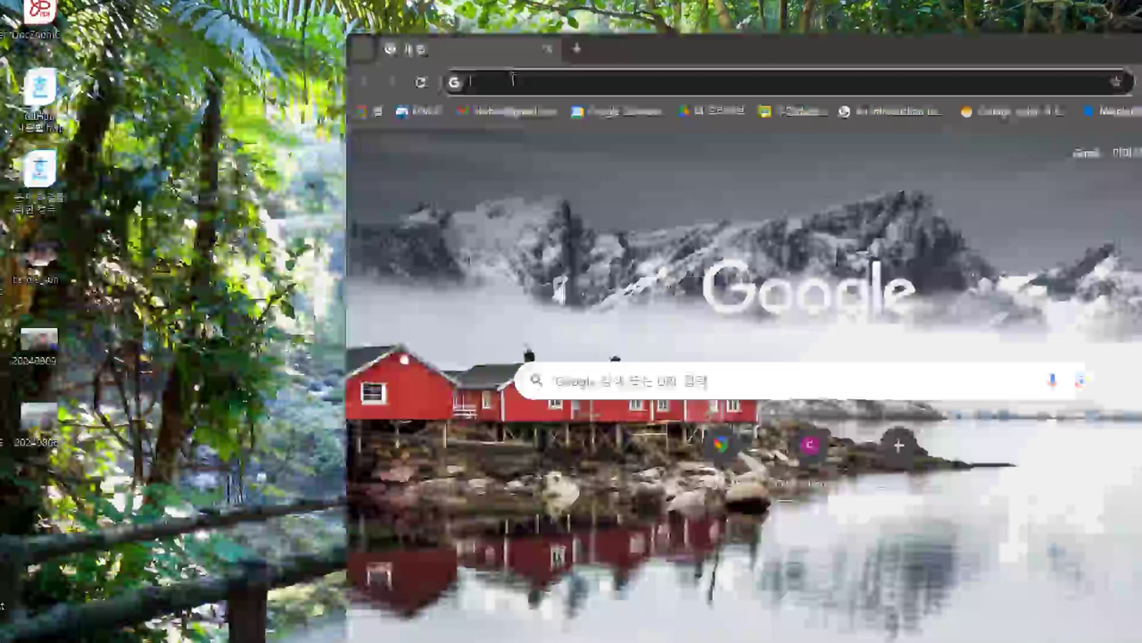
pyautogui.write('ㅔㅛ')
pyautogui.press('BackSpace')
pyautogui.press('BackSpace')
pyautogui.write('python.or')
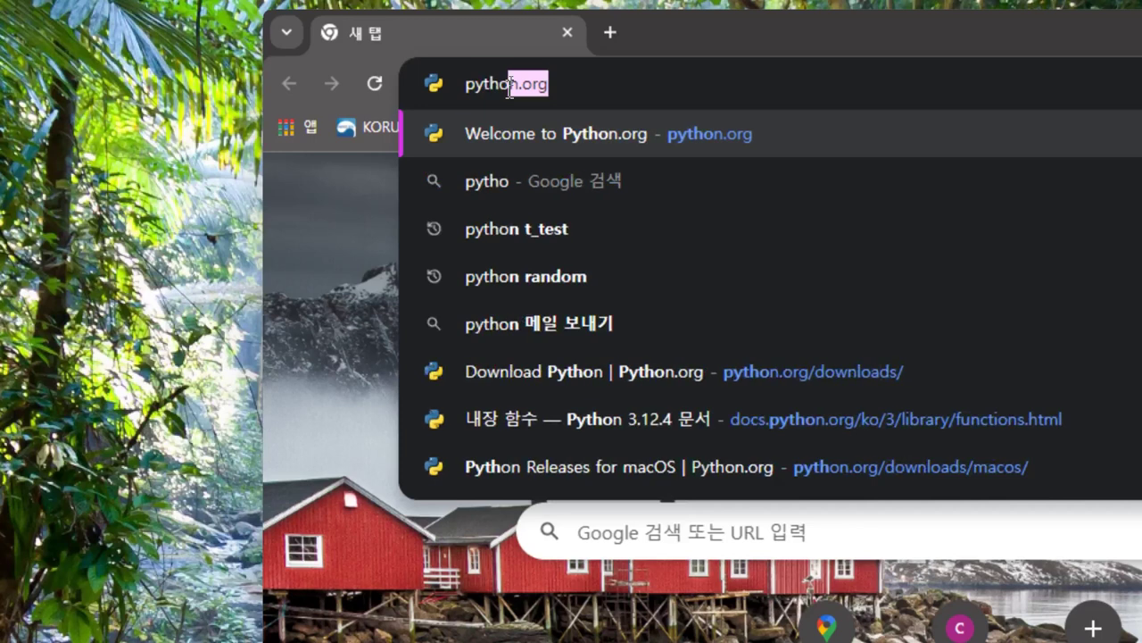
pyautogui.write('g')
pyautogui.press('Return')
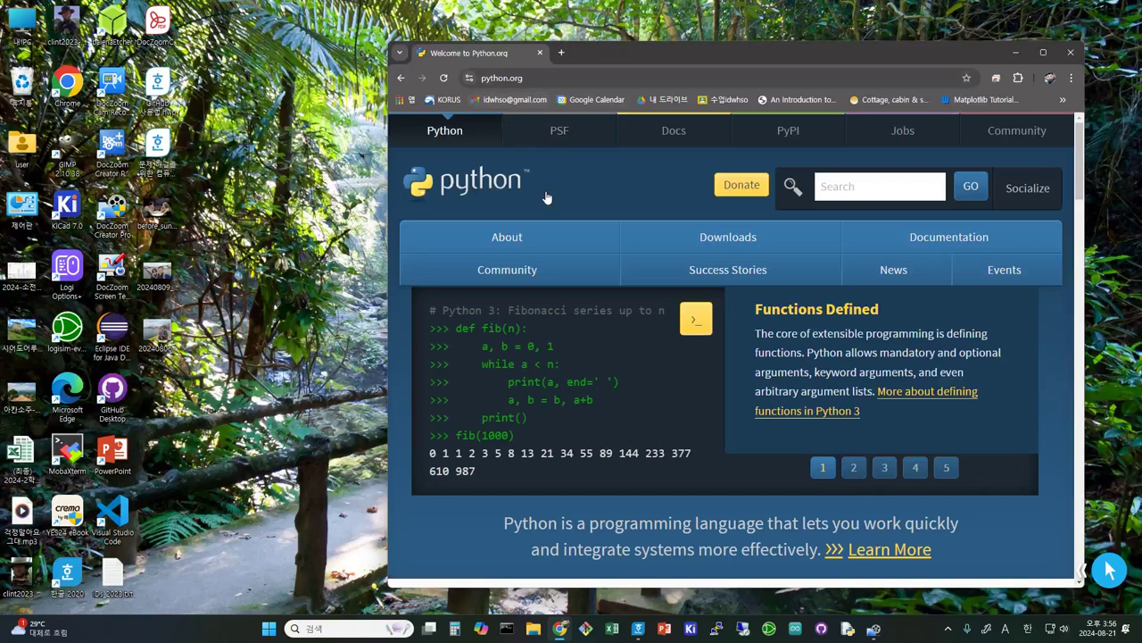
# Widen the browser window and open the page for all Python releases
pyautogui.moveTo(890, 273)
pyautogui.moveTo(732, 253)
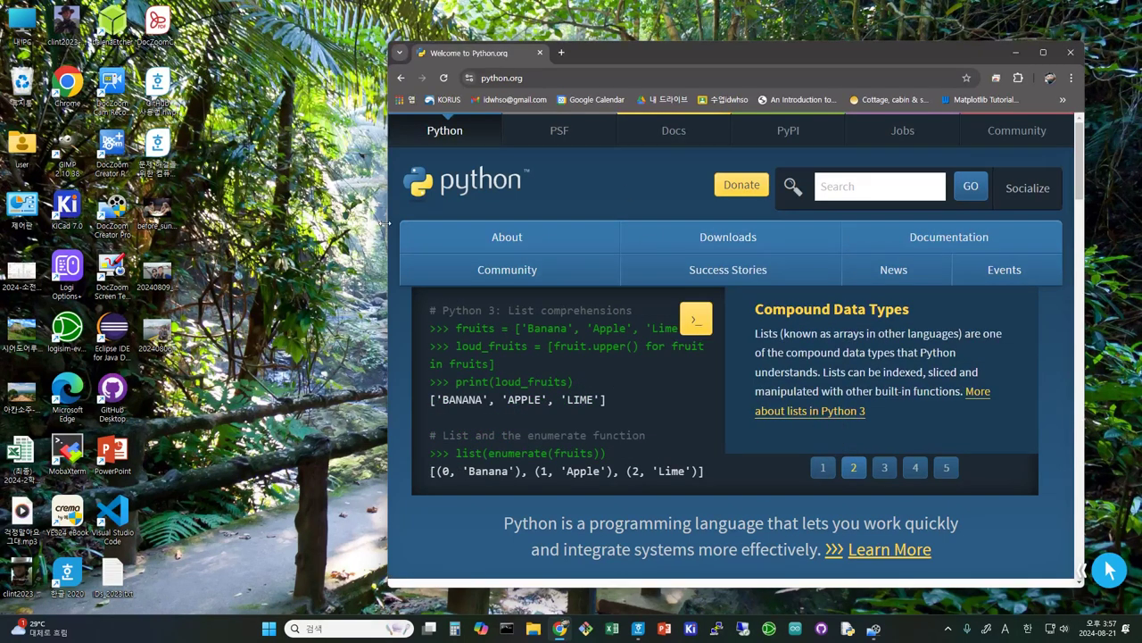
pyautogui.moveTo(388, 224); pyautogui.dragTo(257, 221)
pyautogui.moveTo(453, 255)
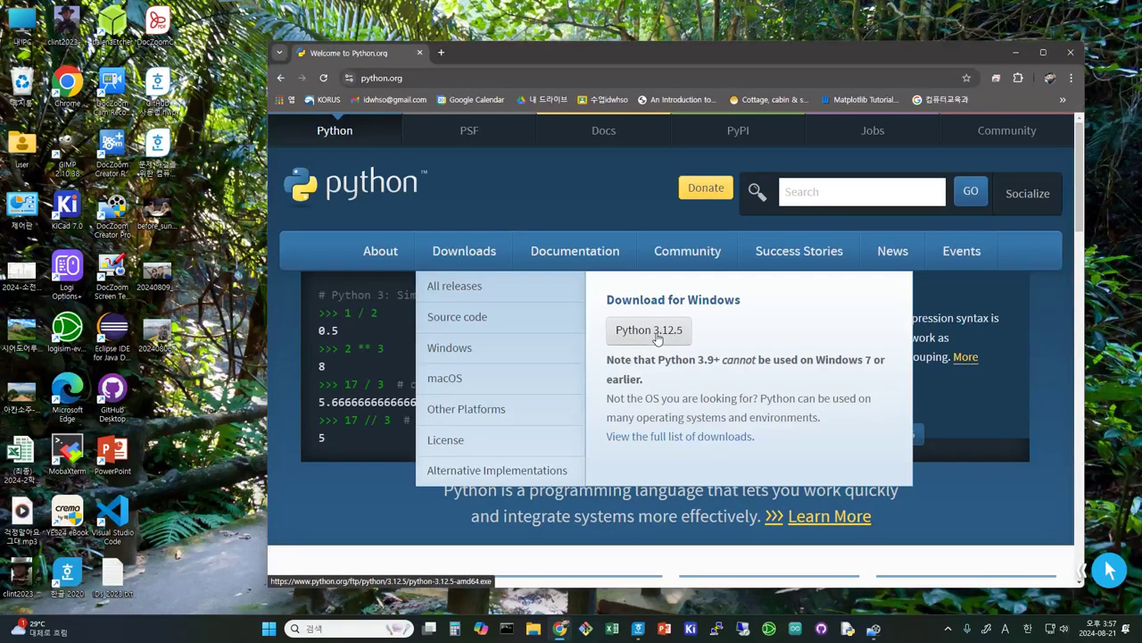
pyautogui.click(463, 294)
# Examine the Windows download offer, the active Python releases and the list of specific release versions
pyautogui.scroll(-2, 489, 401)
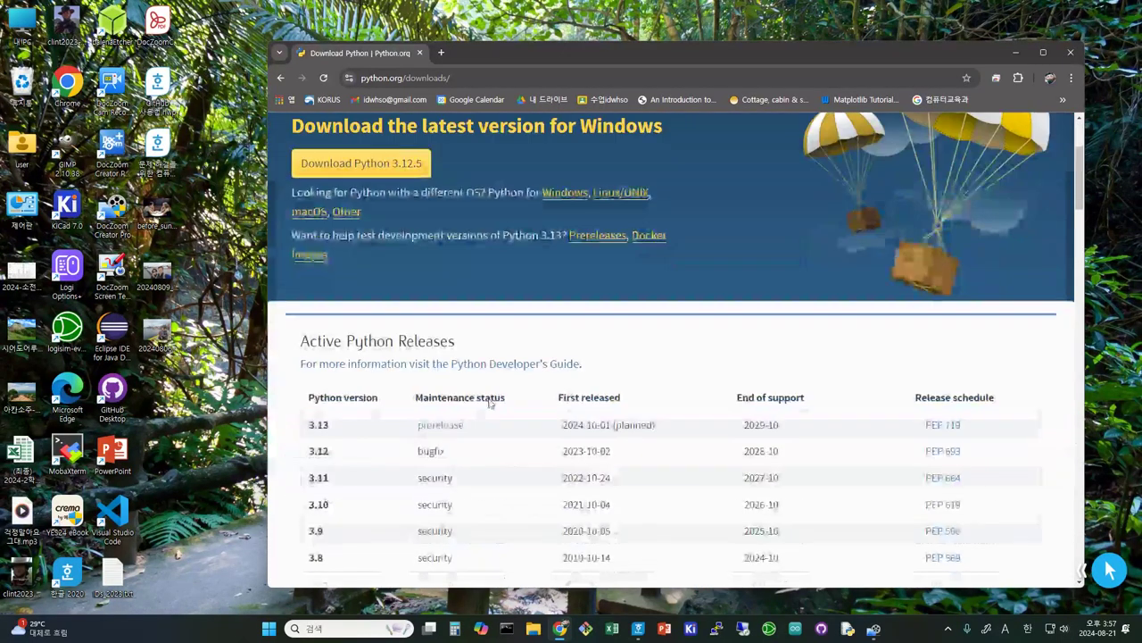
pyautogui.scroll(2, 627, 304)
pyautogui.moveTo(579, 305); pyautogui.dragTo(669, 304)
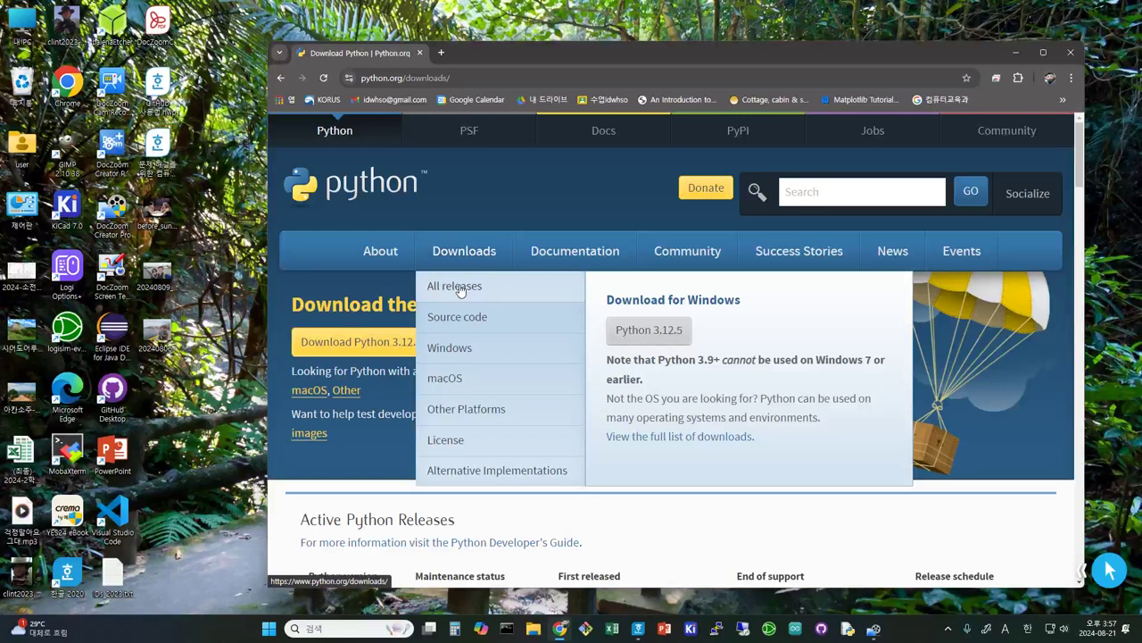
pyautogui.click(469, 340)
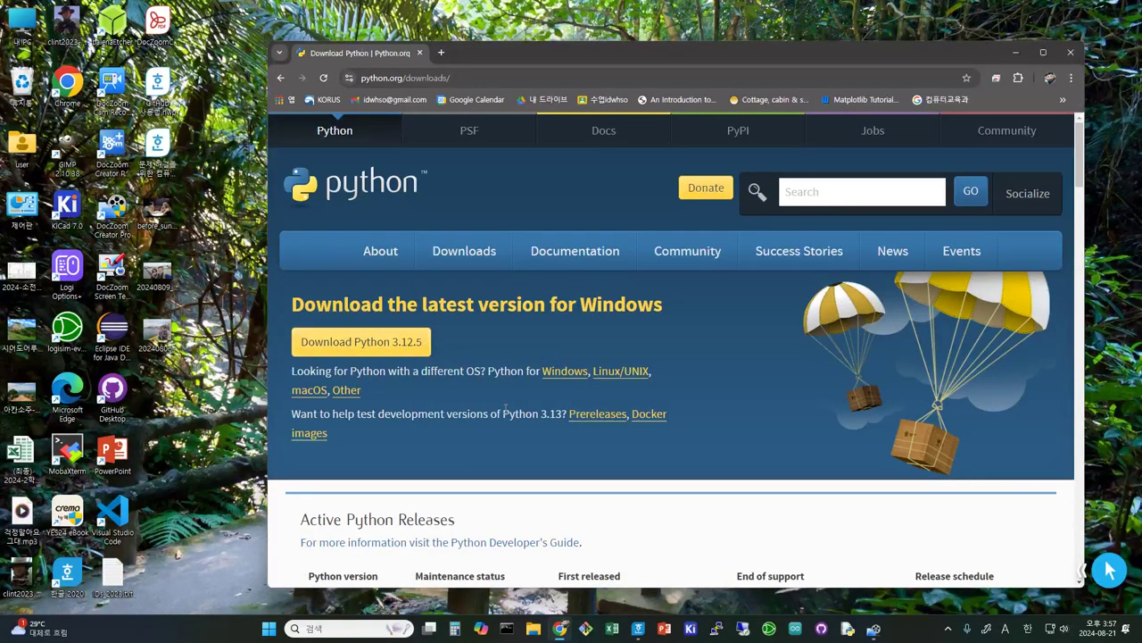
pyautogui.scroll(-3, 505, 444)
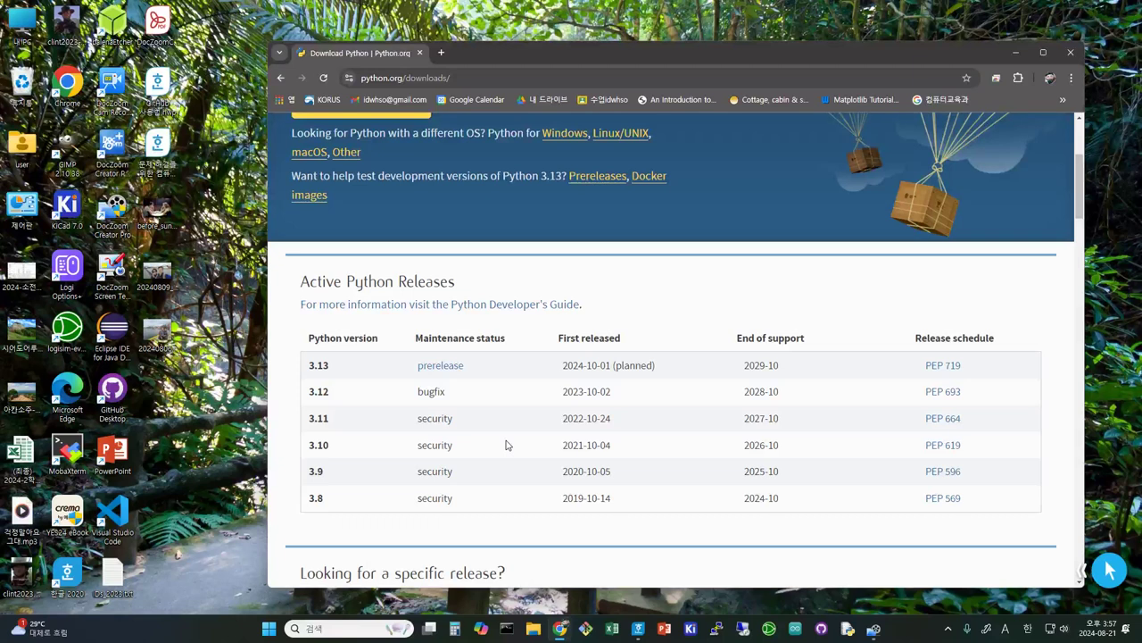
pyautogui.scroll(2, 492, 349)
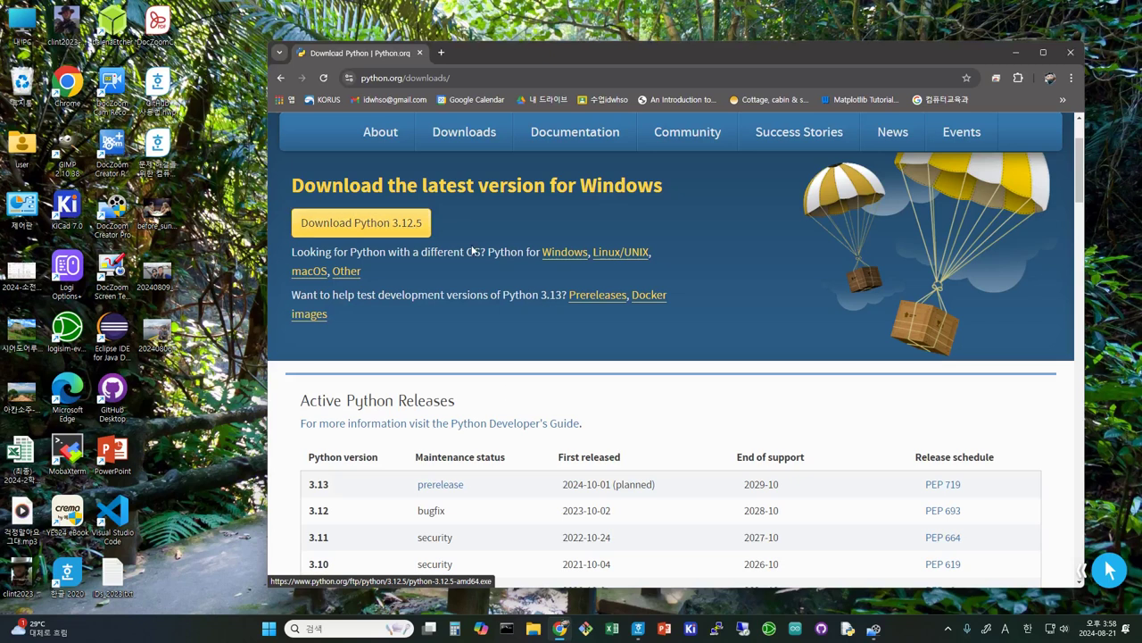
pyautogui.scroll(-2, 504, 459)
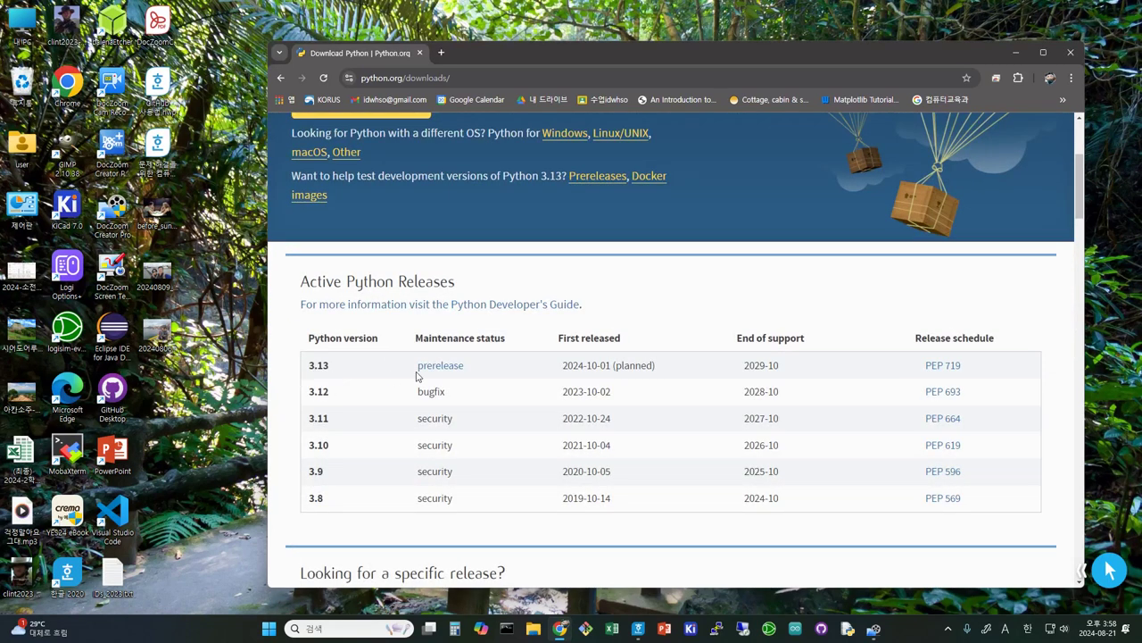
pyautogui.scroll(-2, 500, 417)
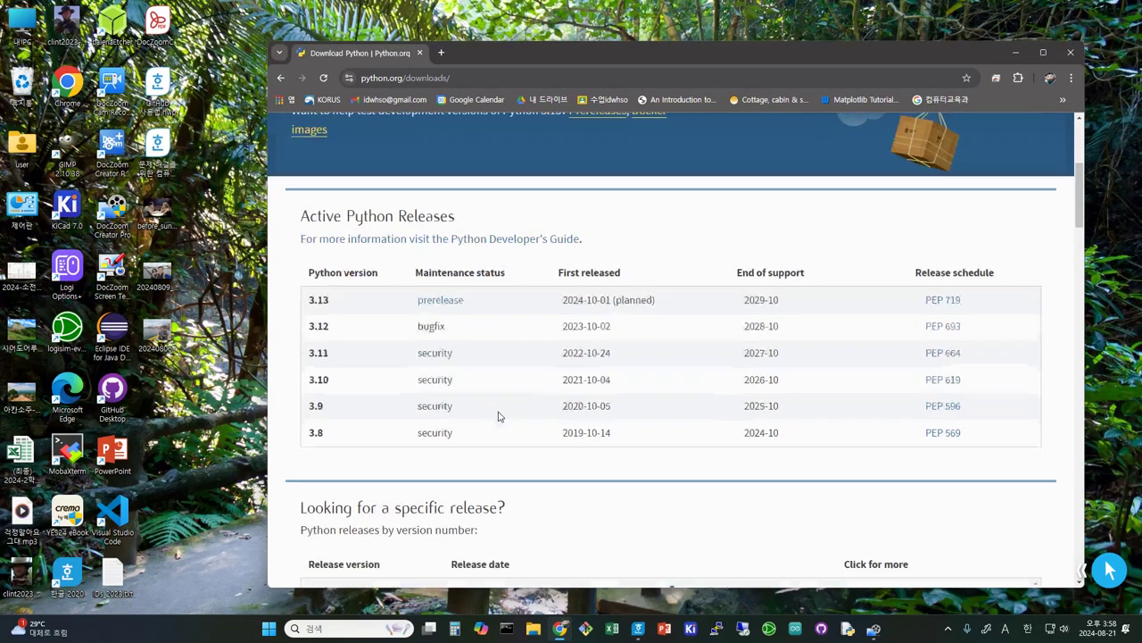
pyautogui.scroll(-2, 500, 417)
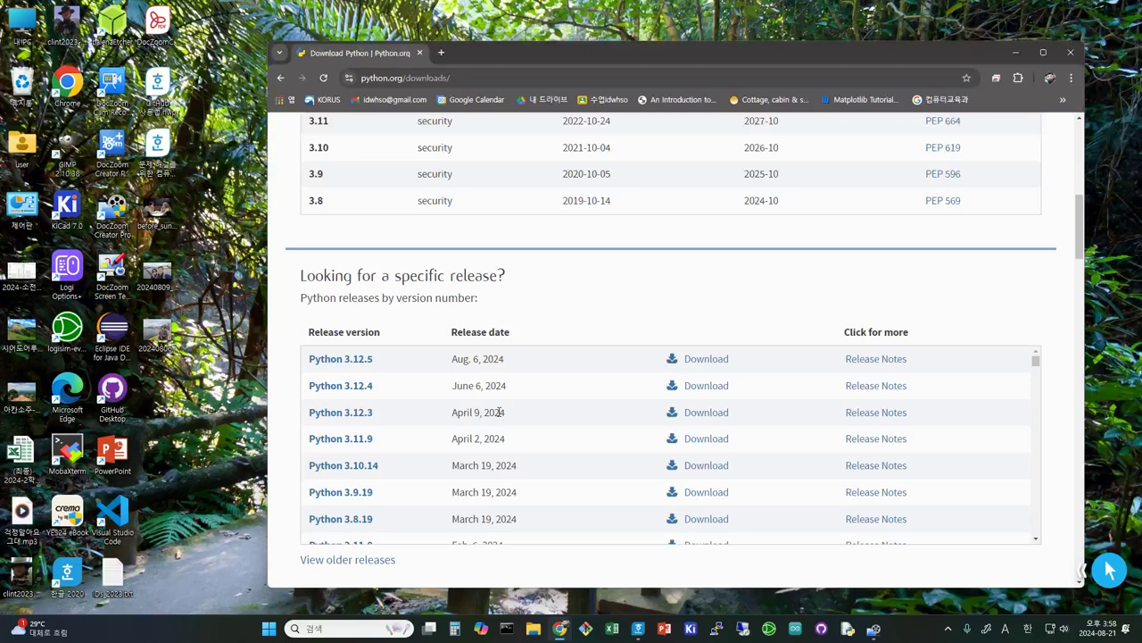
pyautogui.scroll(-8, 500, 413)
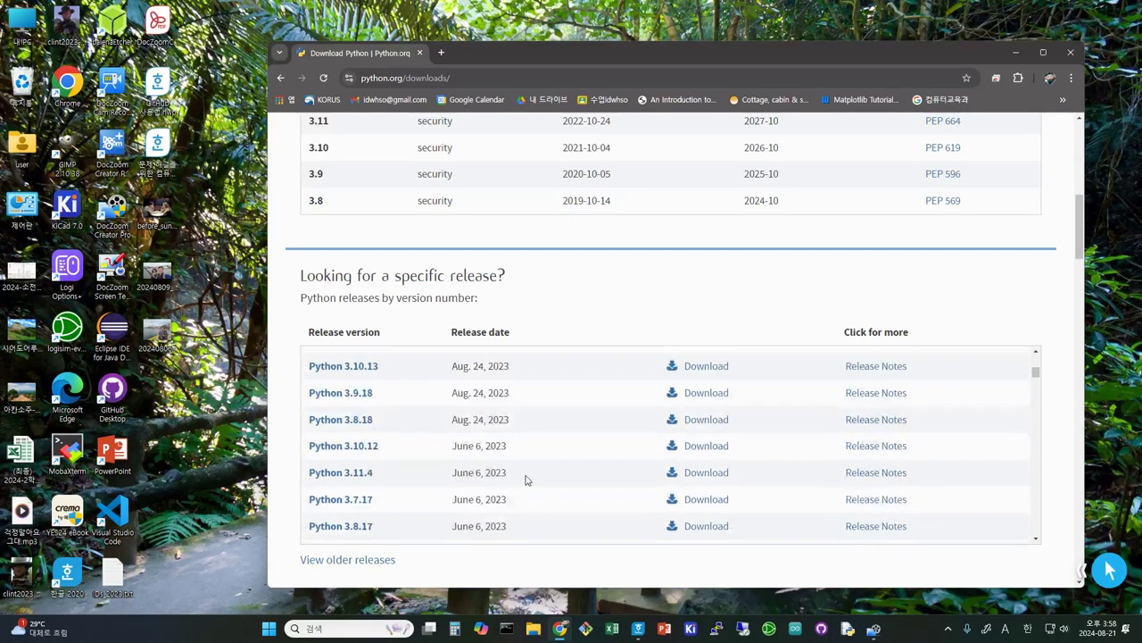
pyautogui.scroll(-5, 538, 572)
pyautogui.scroll(5, 533, 561)
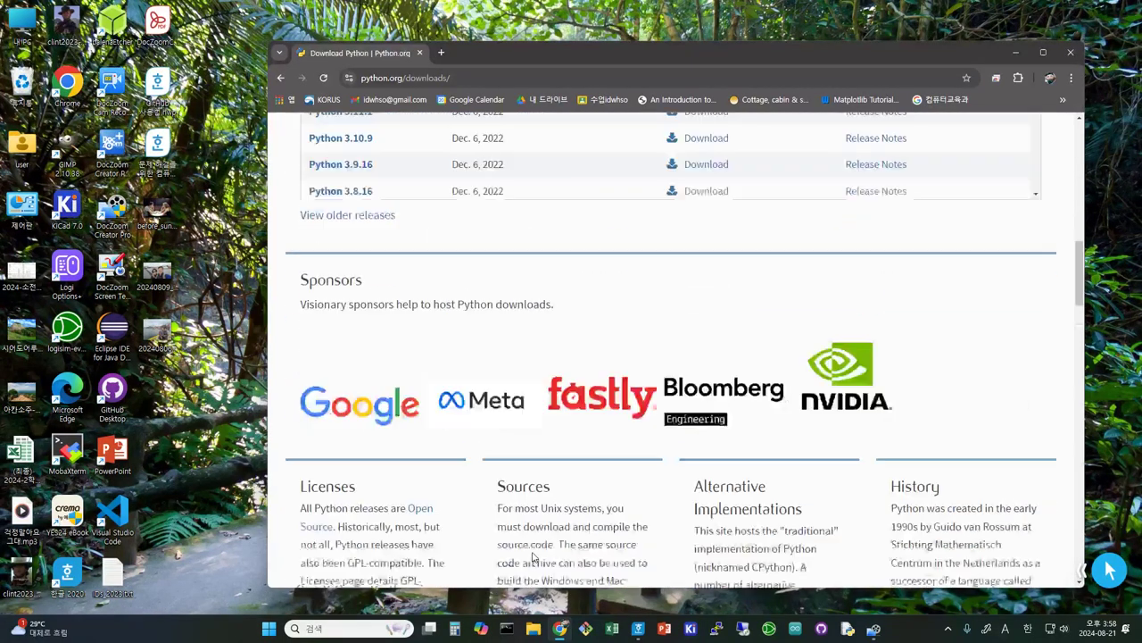
pyautogui.scroll(5, 530, 551)
pyautogui.scroll(-5, 706, 454)
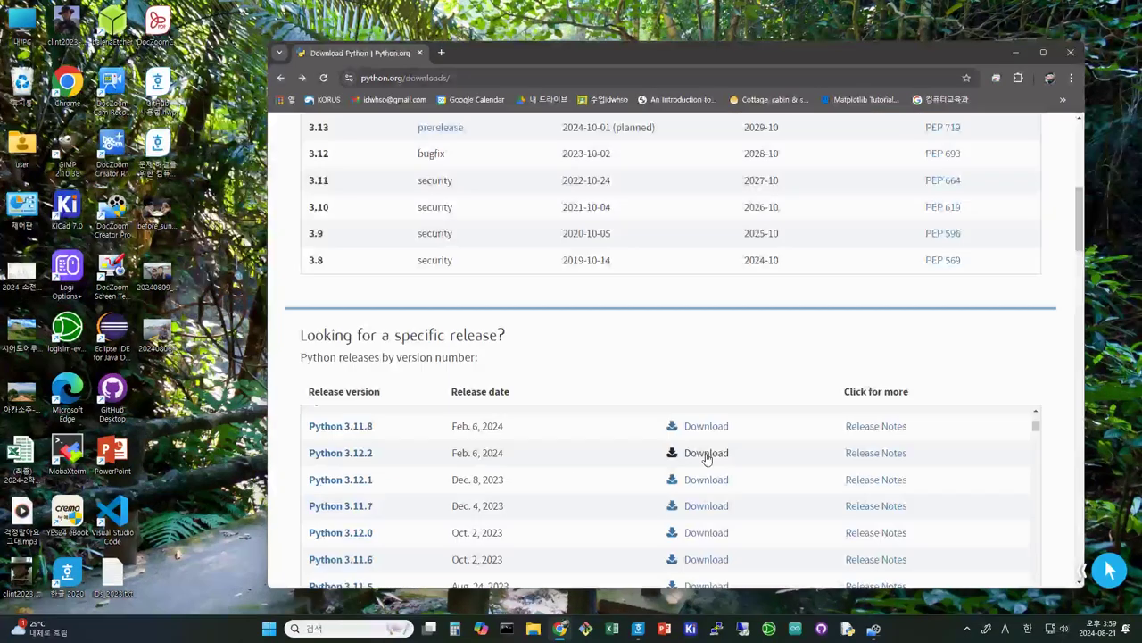
pyautogui.scroll(2, 708, 462)
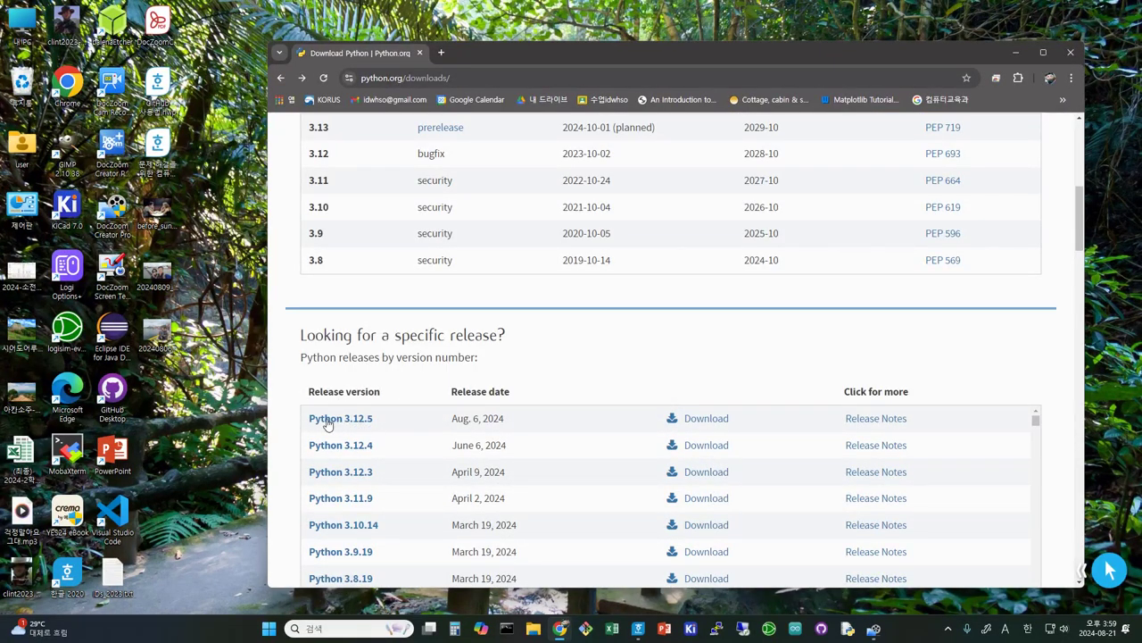
# Open the Python 3.12.5 release page and examine the recommended Windows installer in its Files table
pyautogui.click(706, 428)
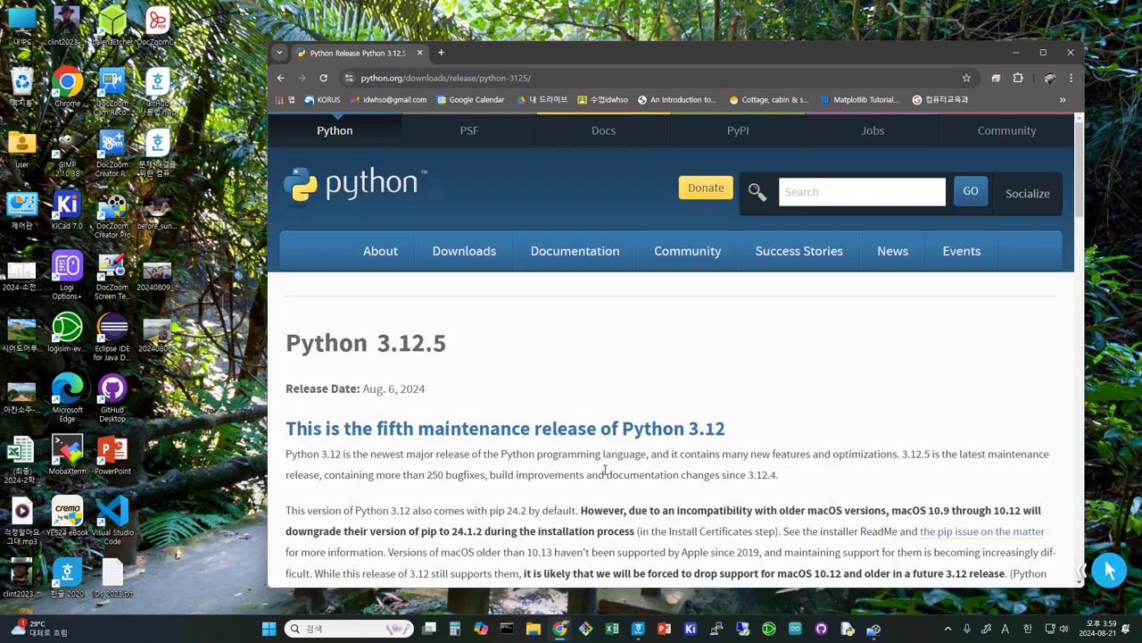
pyautogui.scroll(-5, 603, 479)
pyautogui.scroll(-7, 602, 479)
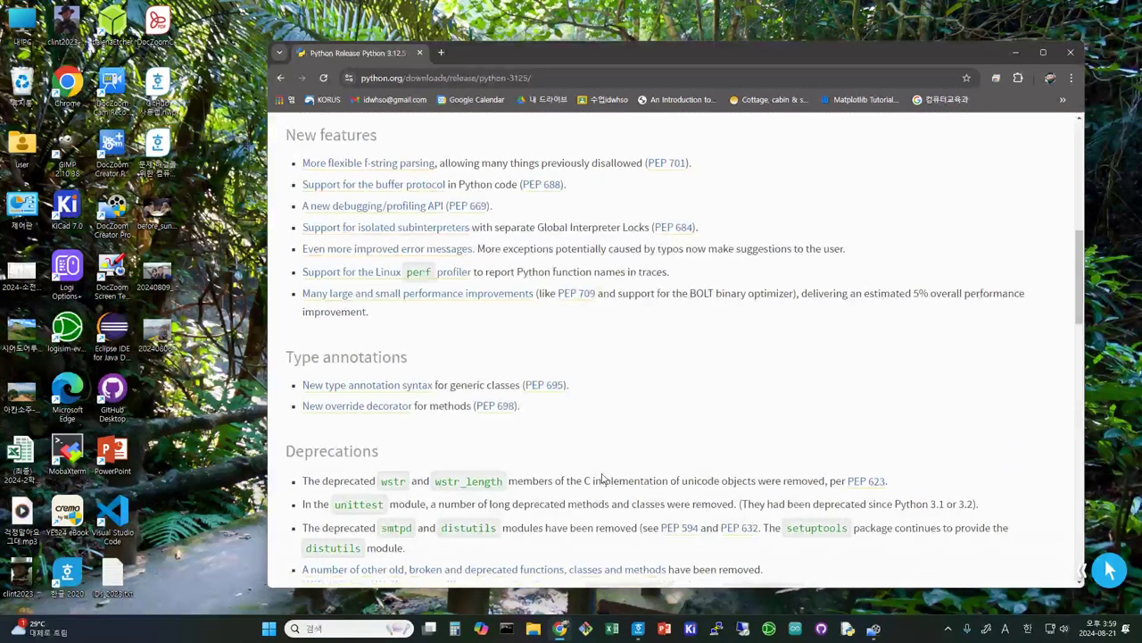
pyautogui.scroll(-4, 603, 479)
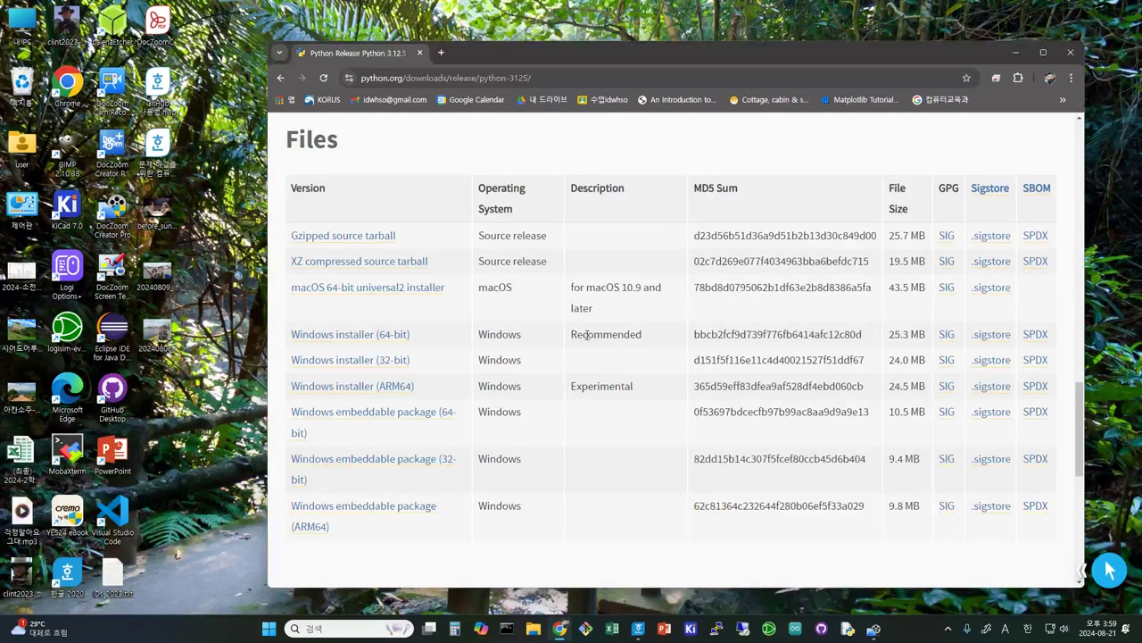
pyautogui.moveTo(643, 337); pyautogui.dragTo(571, 337)
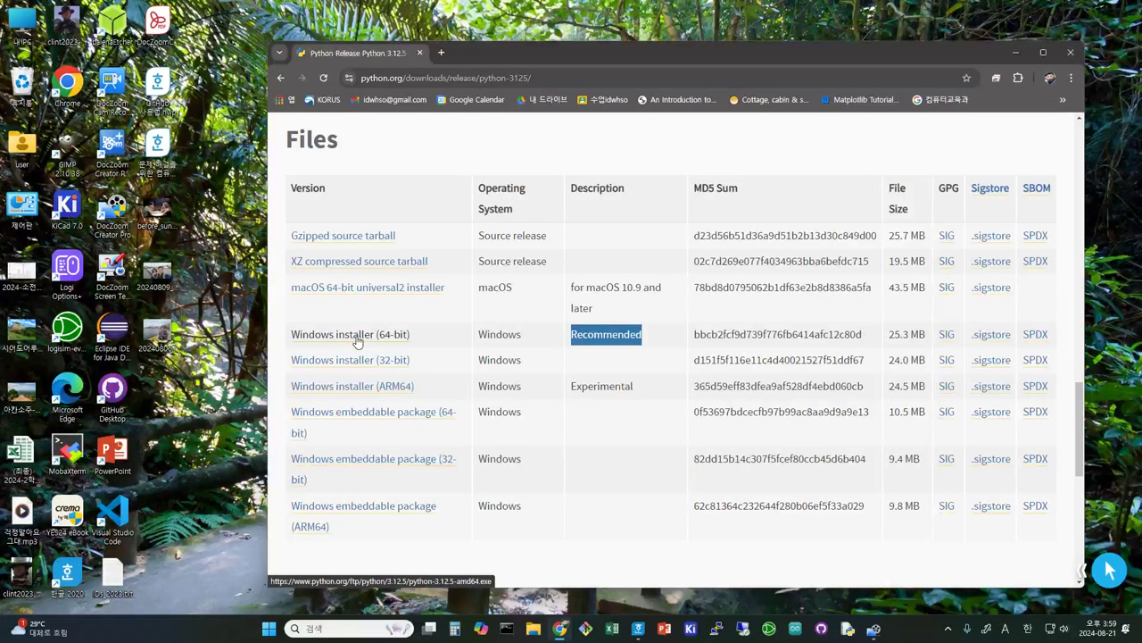
# Return to the python.org home page and download the Python 3.12.5 installer for Windows
pyautogui.scroll(15, 507, 481)
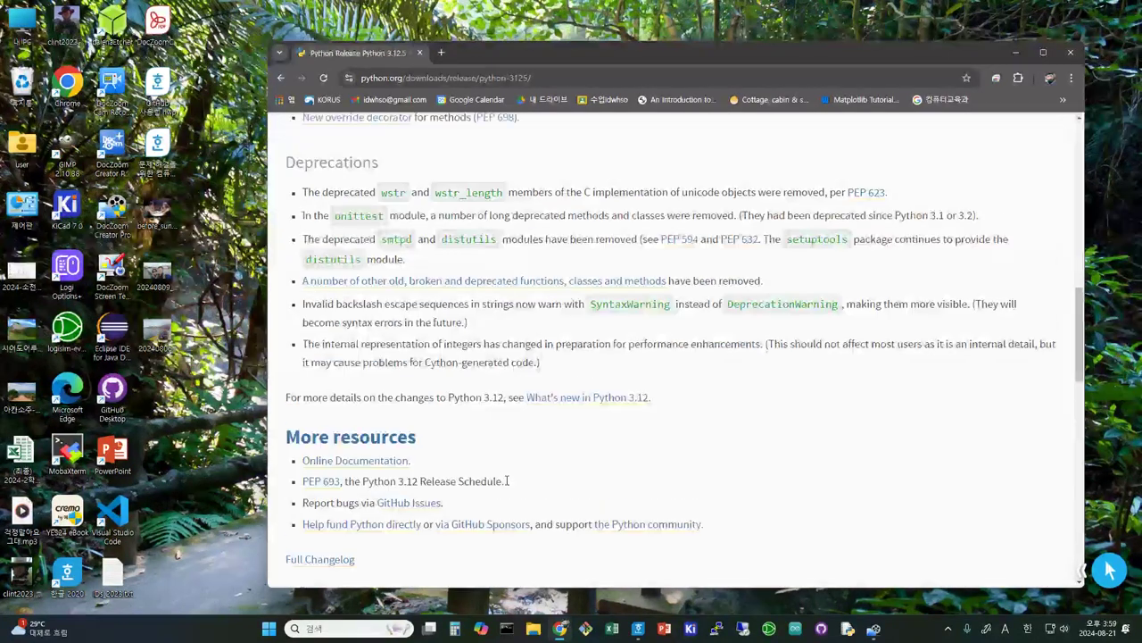
pyautogui.click(549, 256)
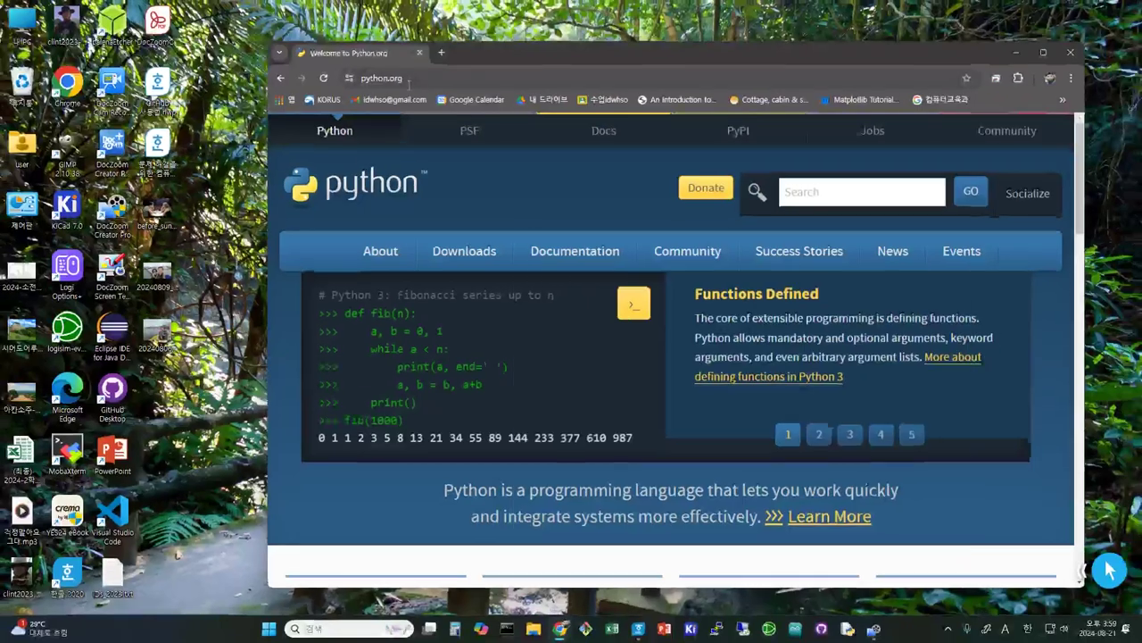
pyautogui.moveTo(475, 272)
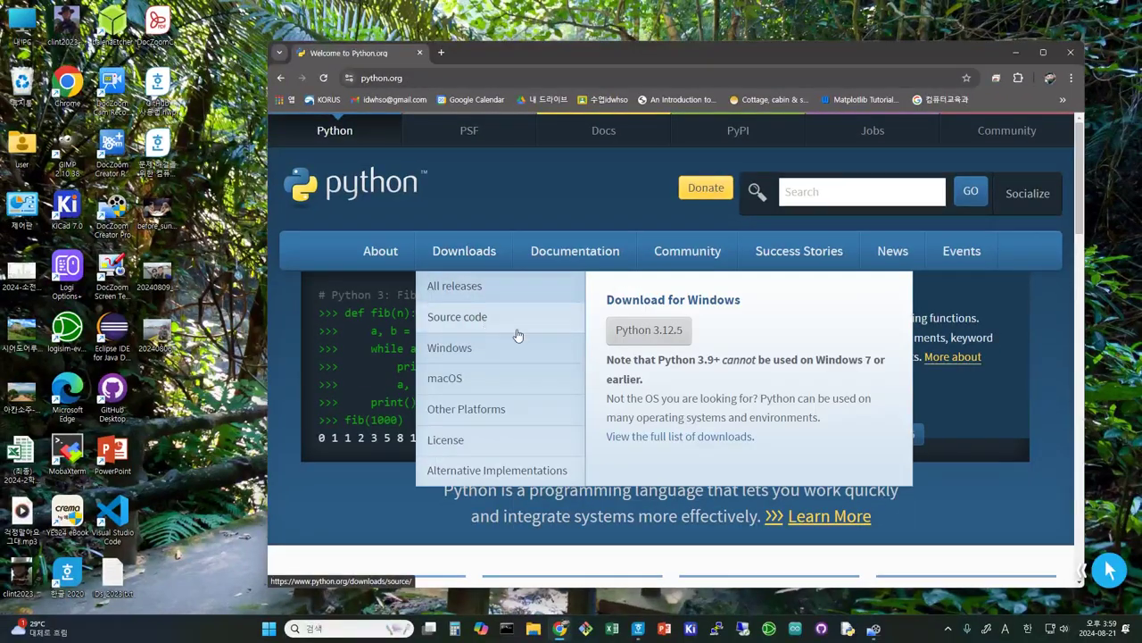
pyautogui.click(658, 334)
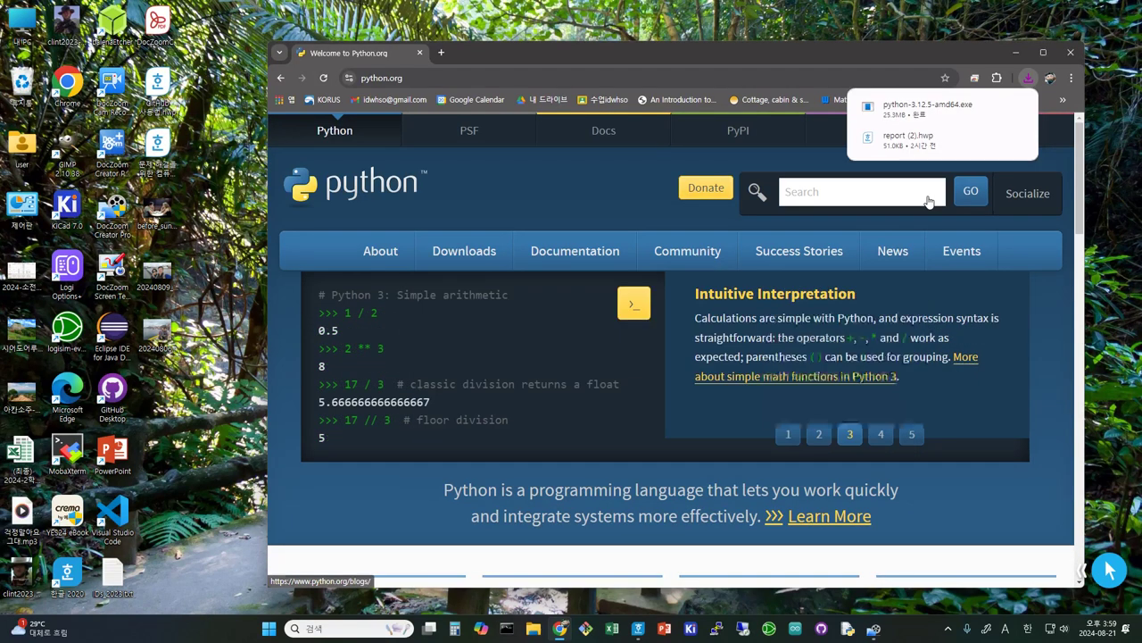
# Open the Downloads folder in a File Explorer window placed over the browser
pyautogui.click(997, 109)
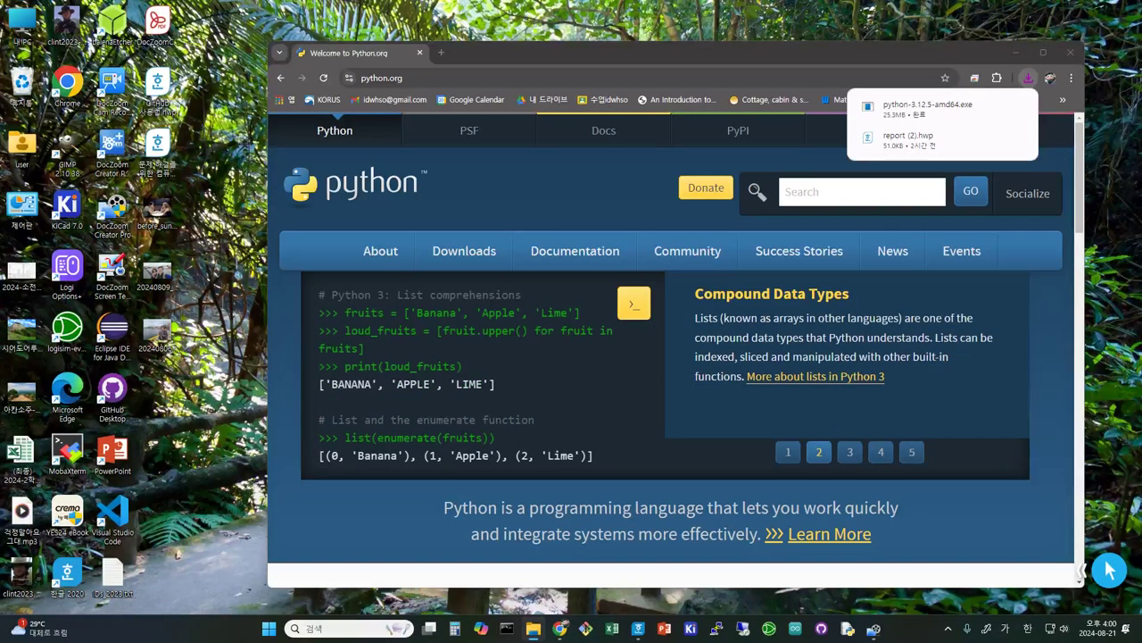
pyautogui.press('super+e')
pyautogui.moveTo(892, 90); pyautogui.dragTo(485, 67)
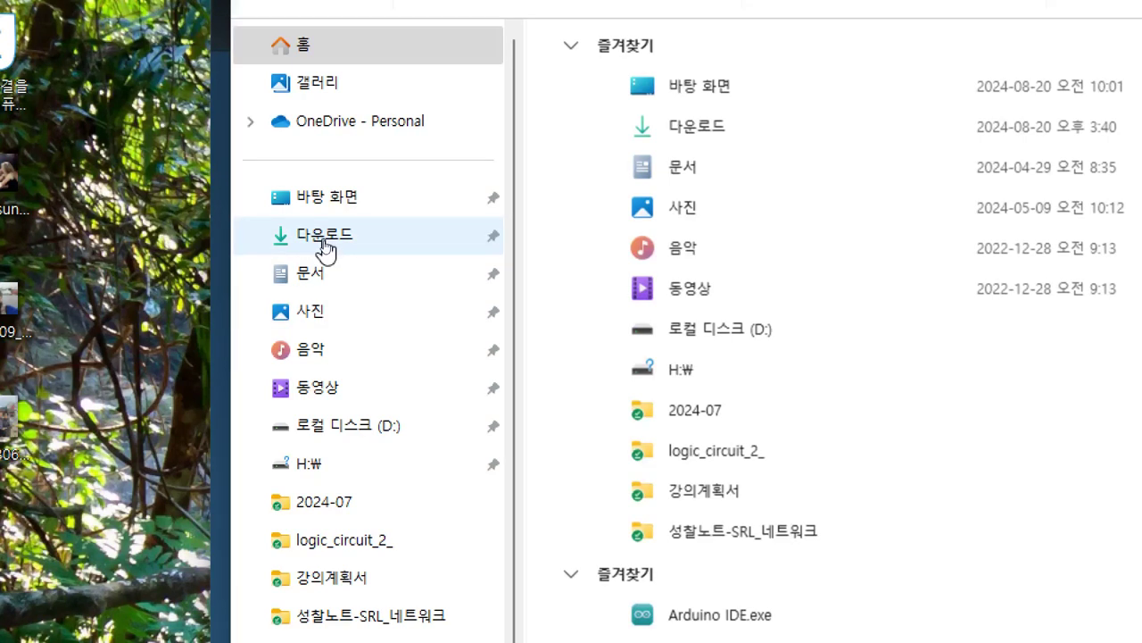
pyautogui.click(325, 250)
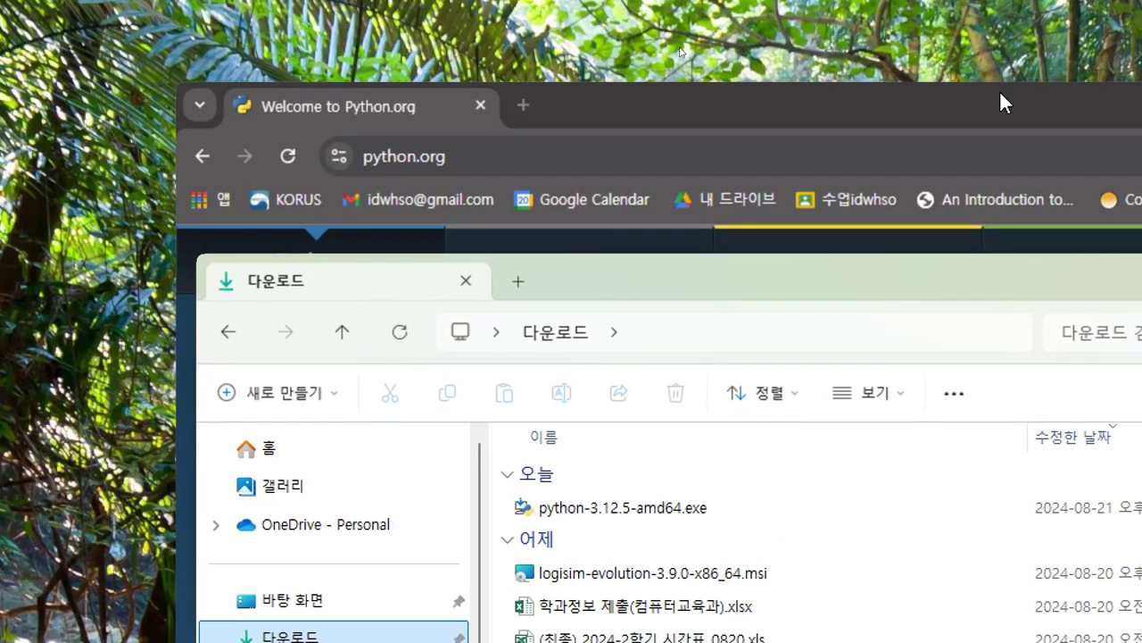
# Check the browser's recent download history for python-3.12.5-amd64.exe
pyautogui.click(1018, 82)
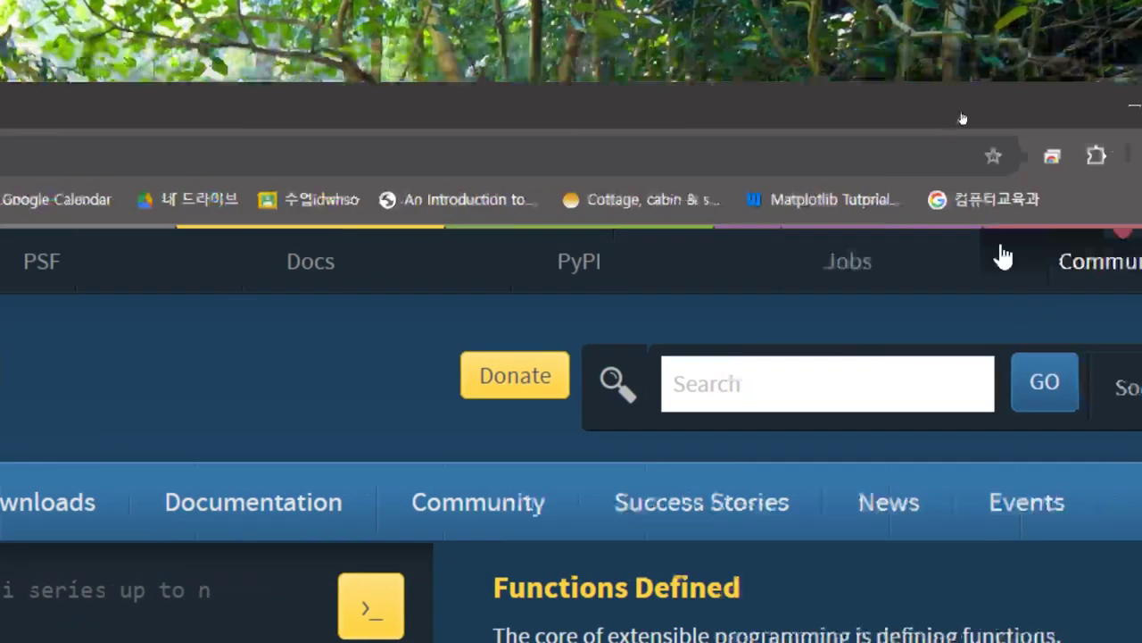
pyautogui.click(994, 158)
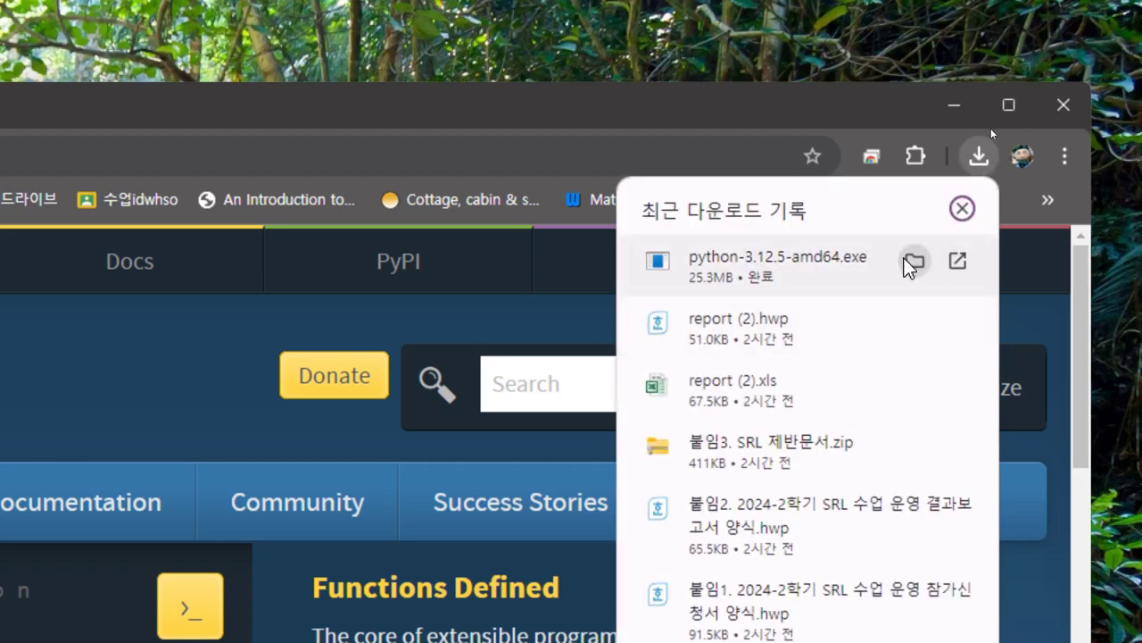
pyautogui.click(985, 156)
# Run the python-3.12.5-amd64.exe installer from the Downloads folder
pyautogui.moveTo(80, 501)
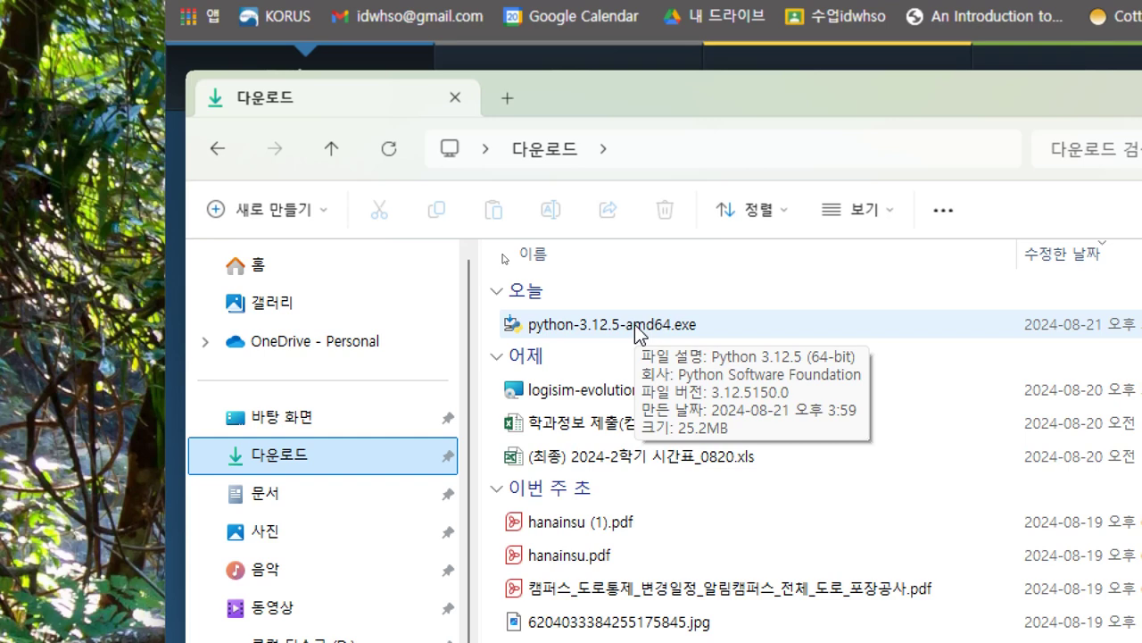
pyautogui.doubleClick(634, 324)
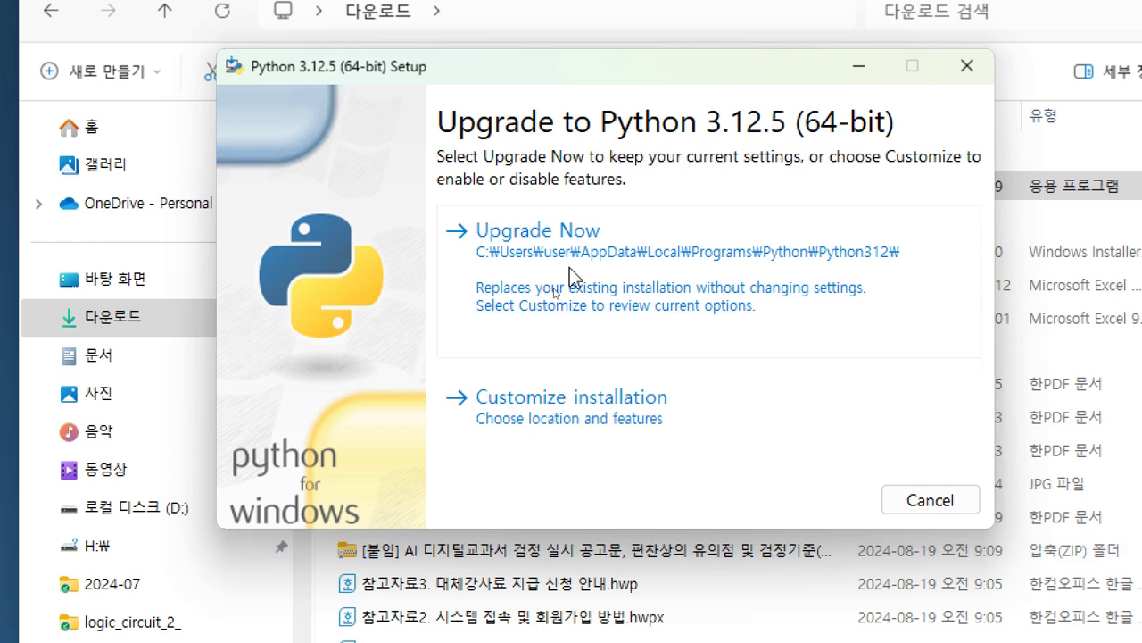
# Upgrade the existing Python installation to 3.12.5, then close the installer, the Downloads folder window and the browser
pyautogui.click(576, 239)
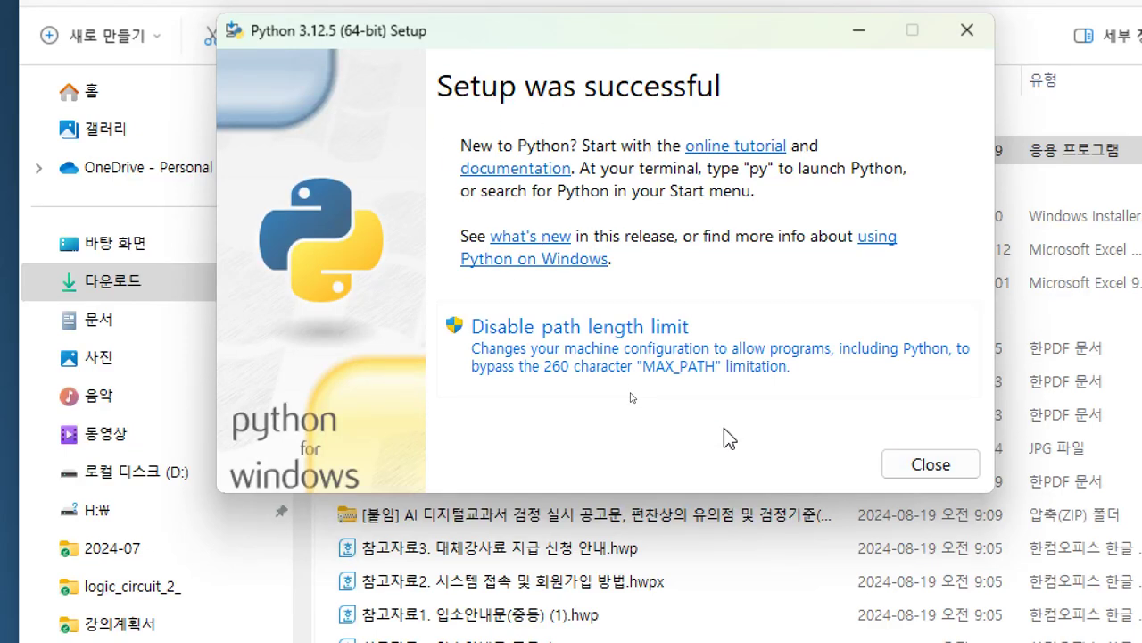
pyautogui.click(923, 465)
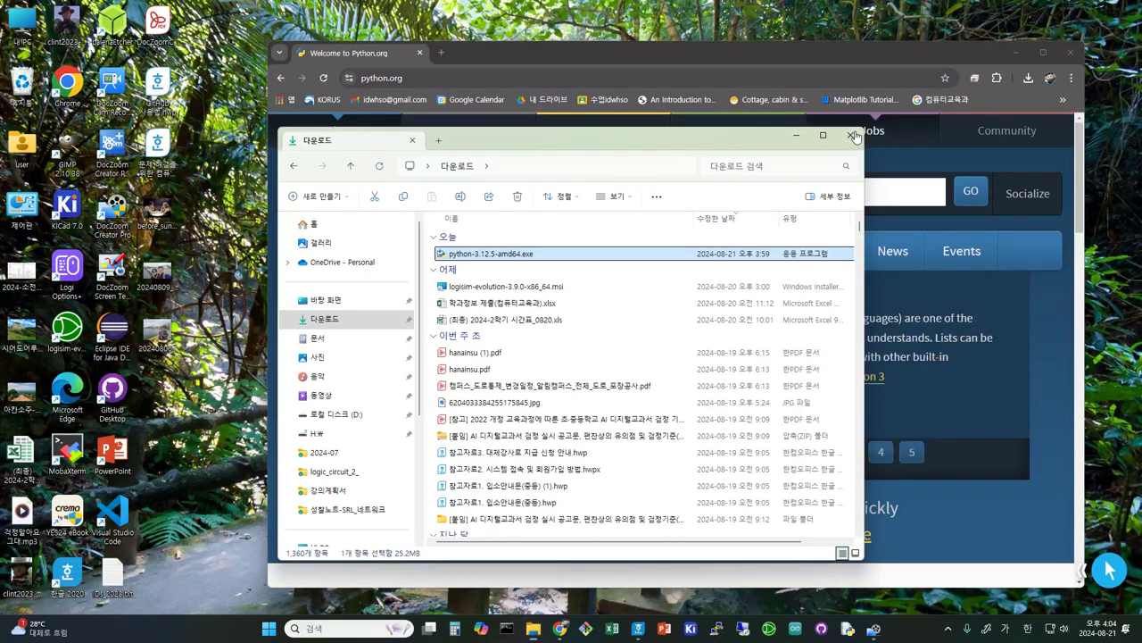
pyautogui.click(848, 136)
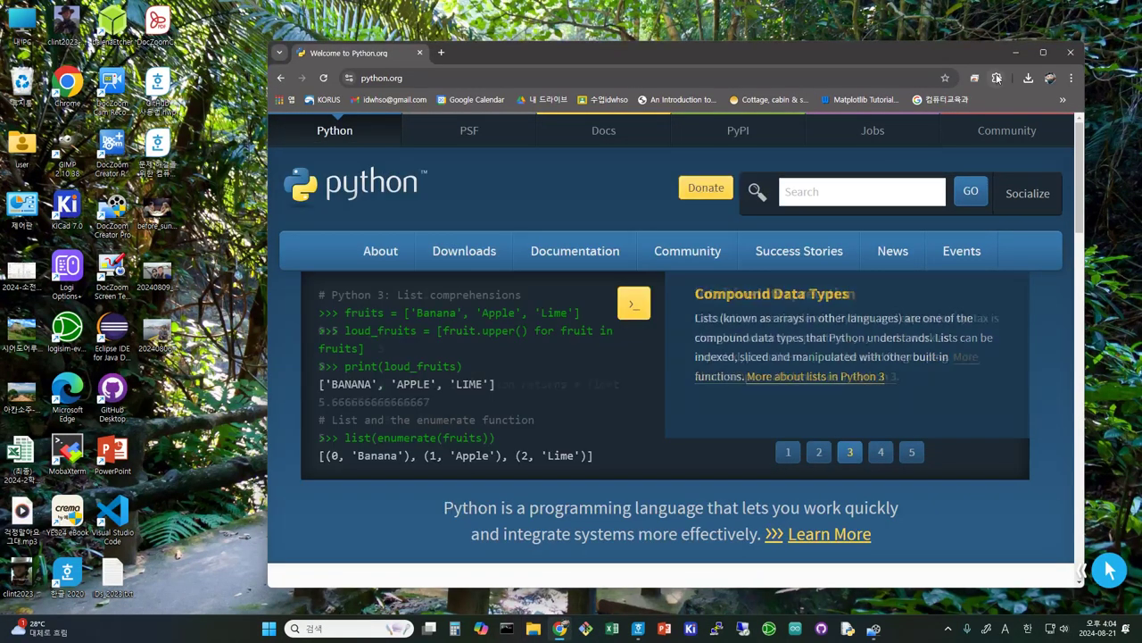
pyautogui.click(1065, 56)
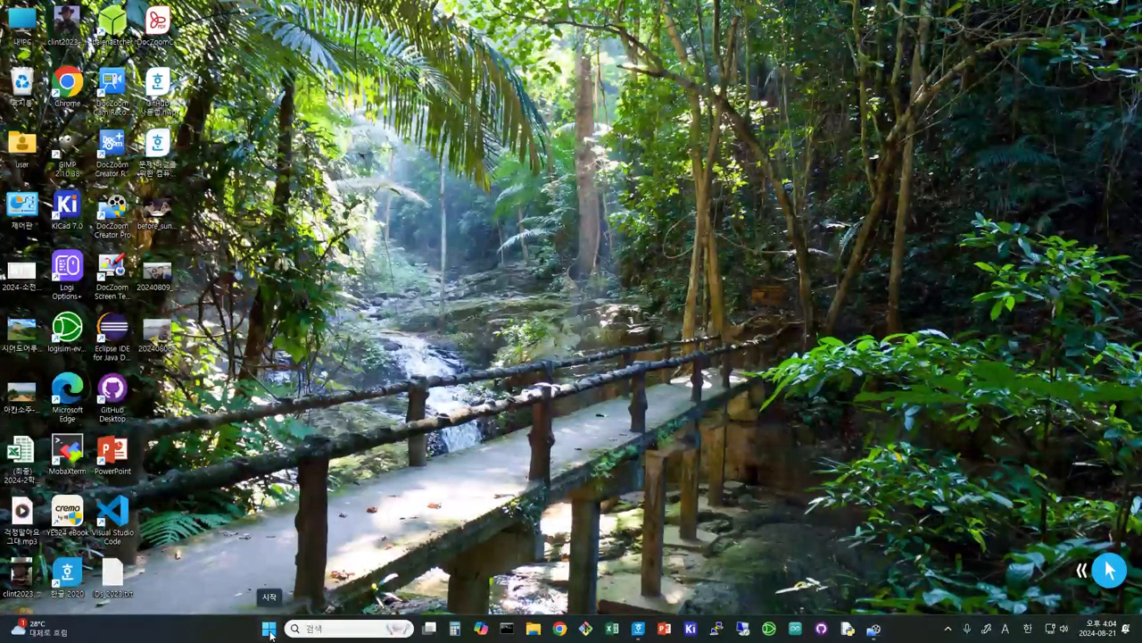
# Search Windows for "python" to look over the installed Python apps
pyautogui.click(317, 629)
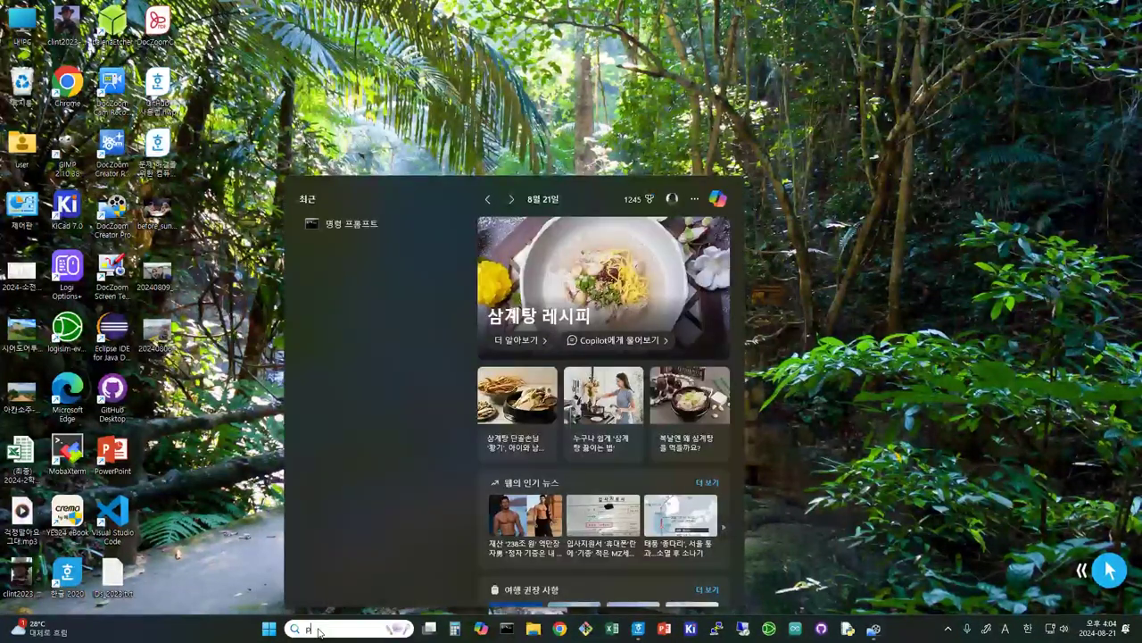
pyautogui.write('pyton')
pyautogui.press('BackSpace')
pyautogui.press('BackSpace')
pyautogui.write('hon')
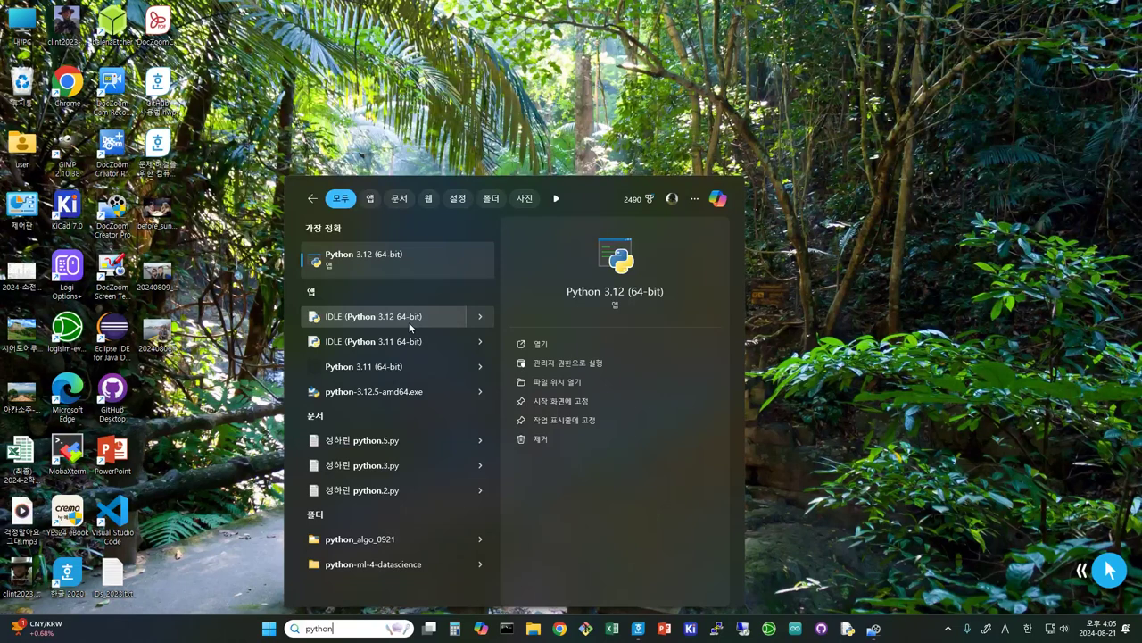
# Search Windows for "idle" instead and unpin IDLE (Python 3.12 64-bit) from the taskbar
pyautogui.press('BackSpace')
pyautogui.press('BackSpace')
pyautogui.press('BackSpace')
pyautogui.press('BackSpace')
pyautogui.press('BackSpace')
pyautogui.press('BackSpace')
pyautogui.write('idle')
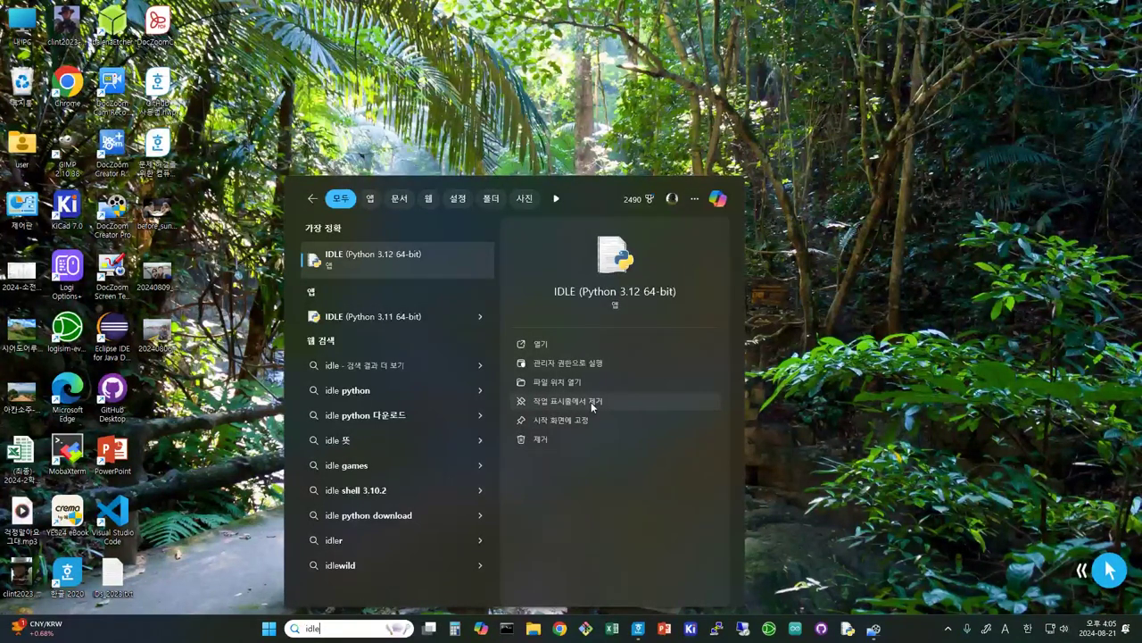
pyautogui.click(526, 406)
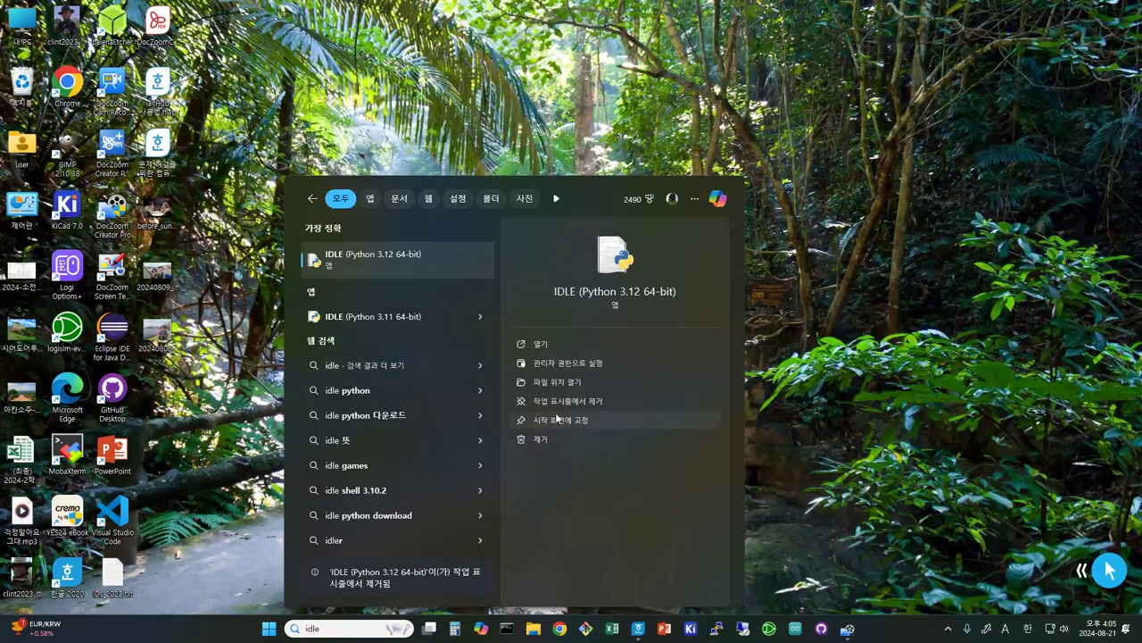
# Launch IDLE (Python 3.12 64-bit) from the search results and pin the running app to the taskbar
pyautogui.click(621, 273)
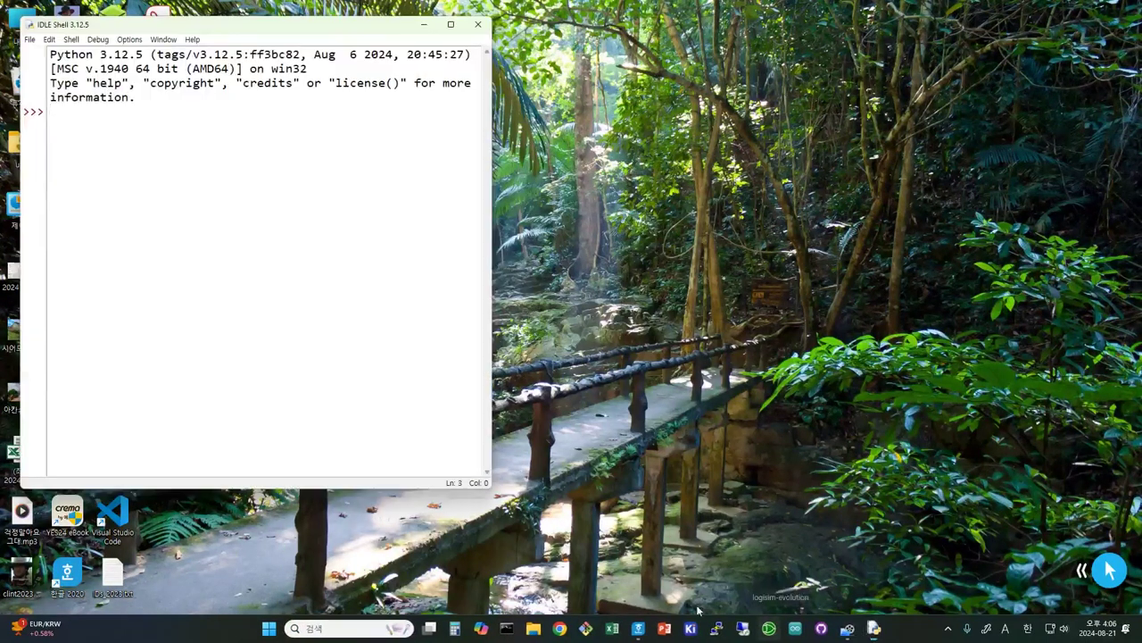
pyautogui.click(882, 630)
pyautogui.rightClick(875, 630)
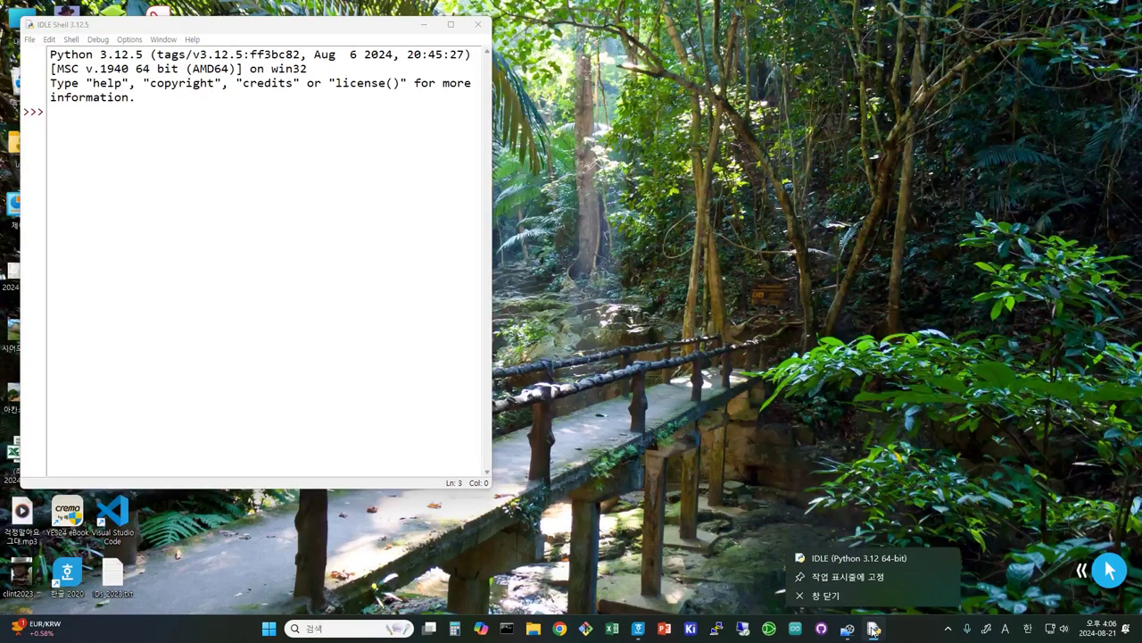
pyautogui.click(786, 559)
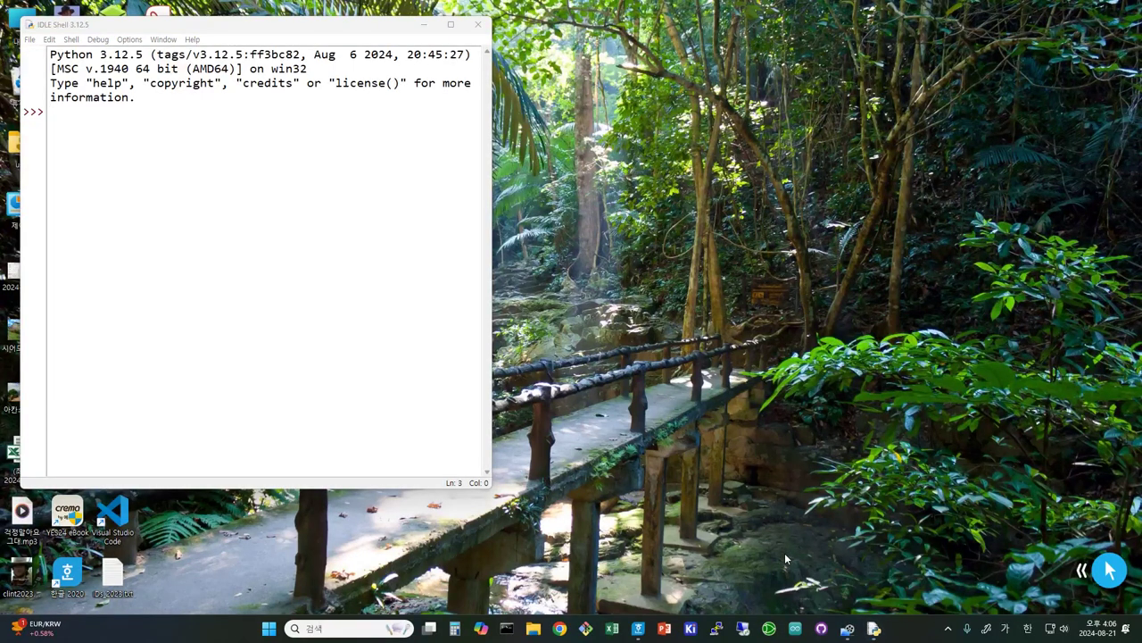
# Move the IDLE Shell window toward the middle of the desktop to read its version information, and close it
pyautogui.moveTo(228, 32); pyautogui.dragTo(843, 55)
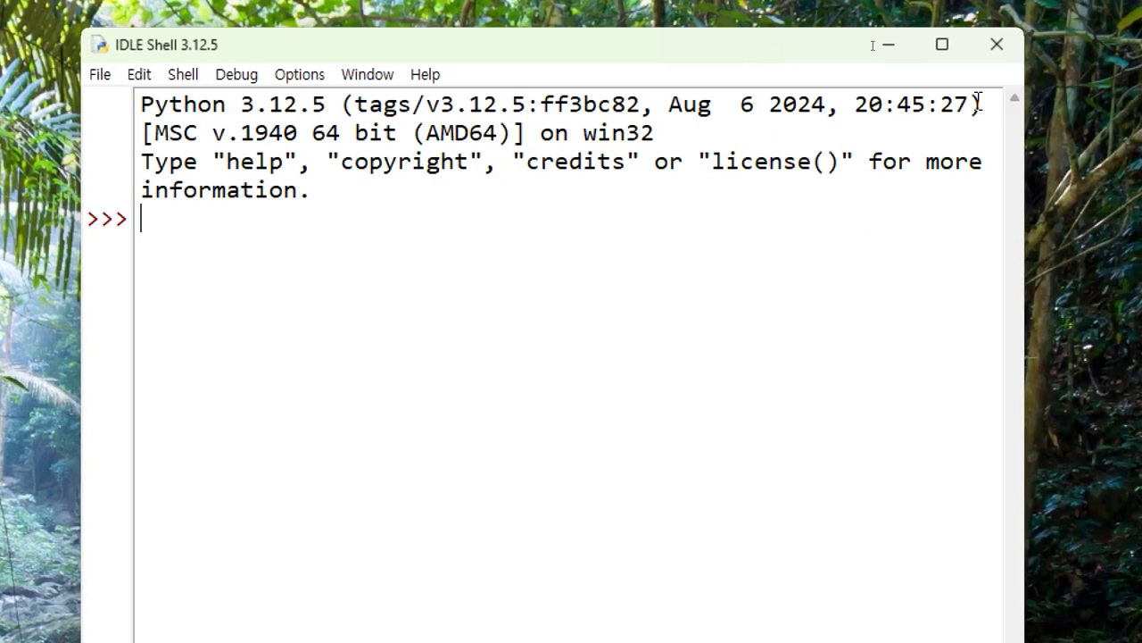
pyautogui.click(996, 43)
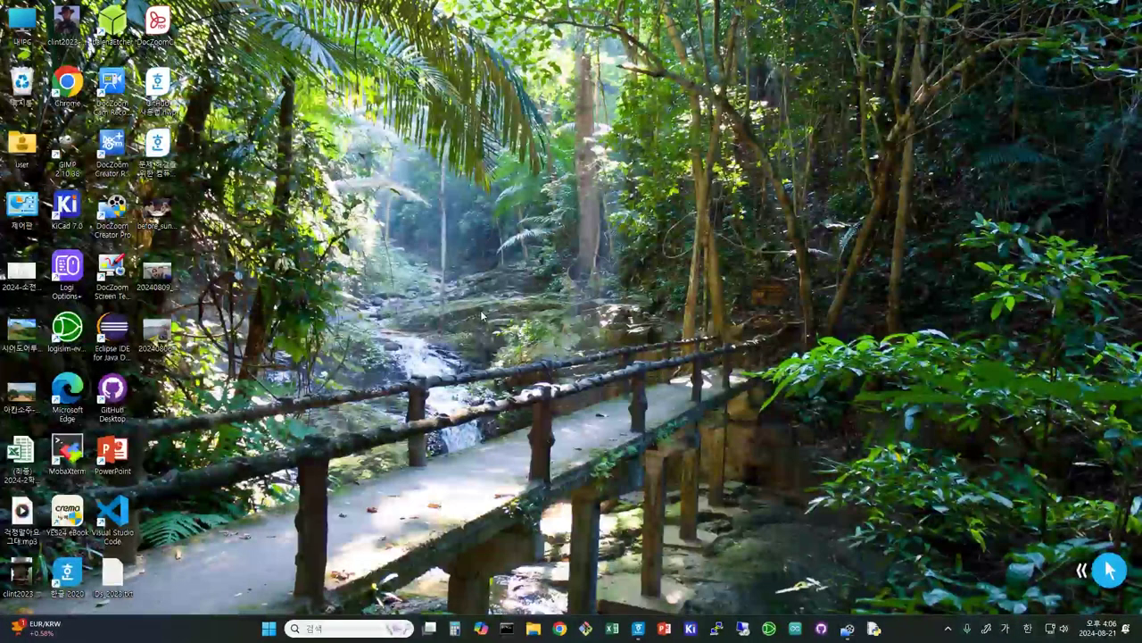
# Search Windows for "idle" again to view the IDLE entries, and dismiss the results
pyautogui.click(339, 628)
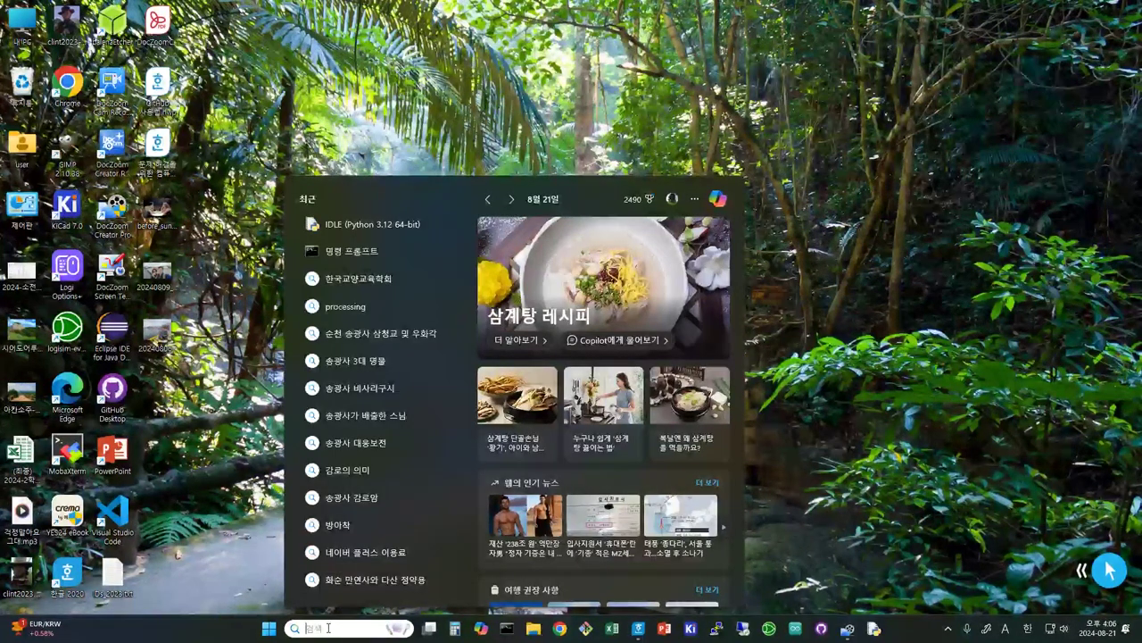
pyautogui.write('idle')
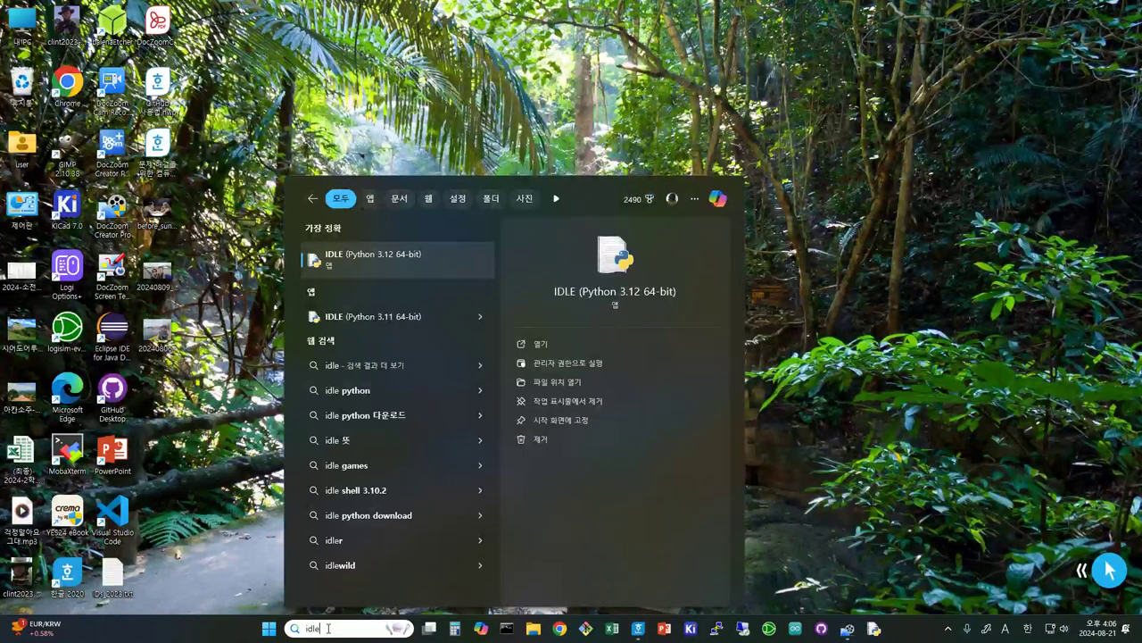
pyautogui.press('Escape')
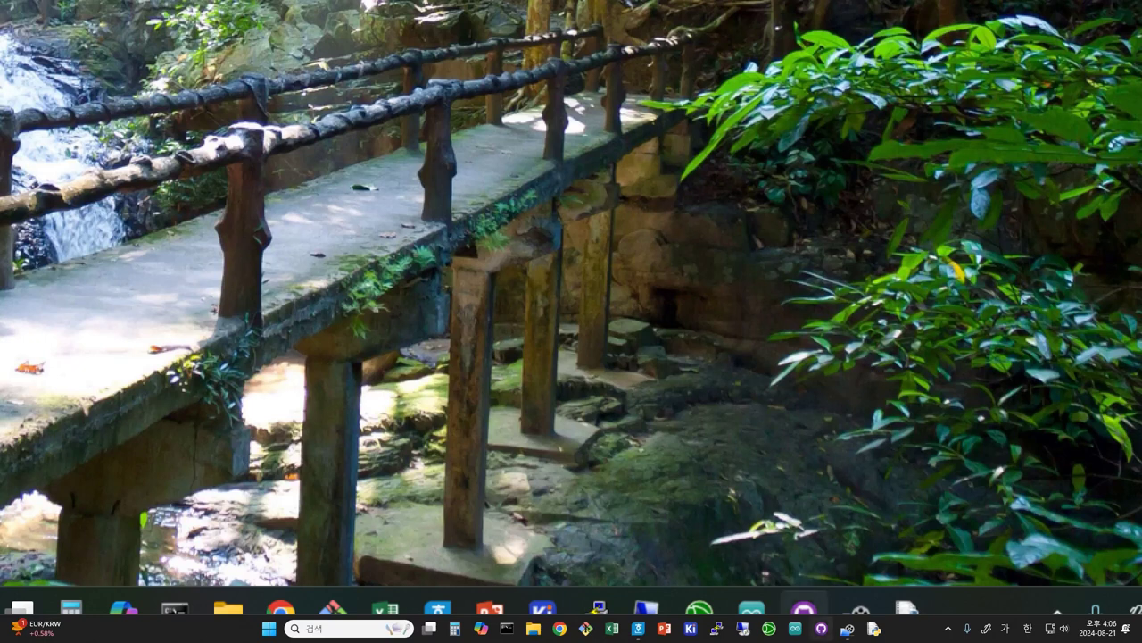
# Launch IDLE from its shortcut pinned to the taskbar
pyautogui.moveTo(860, 635)
pyautogui.click(908, 612)
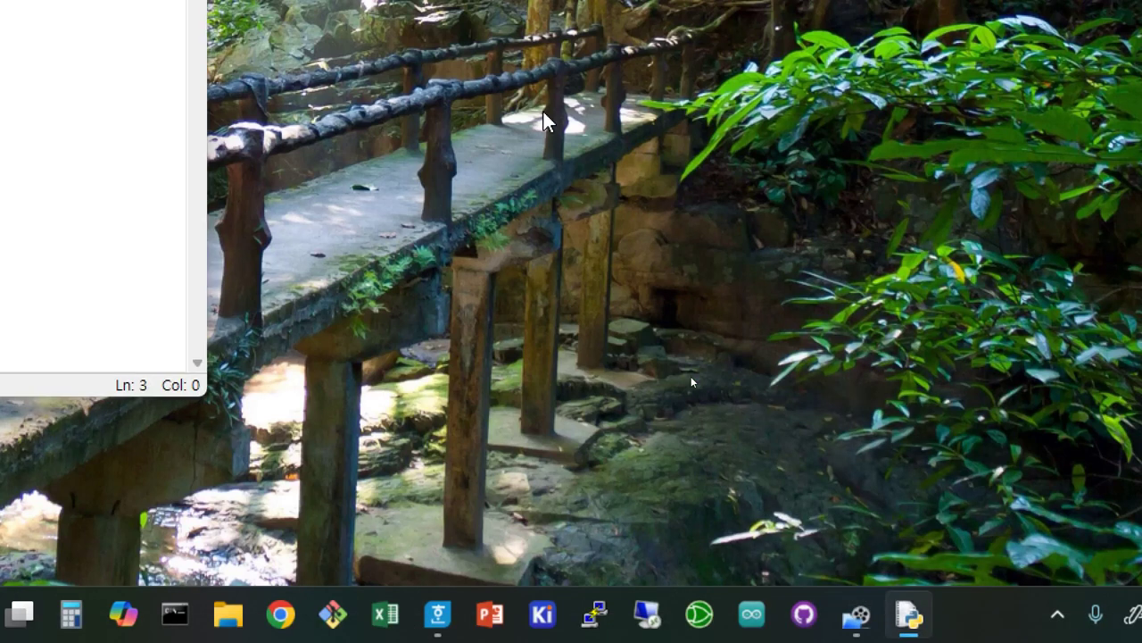